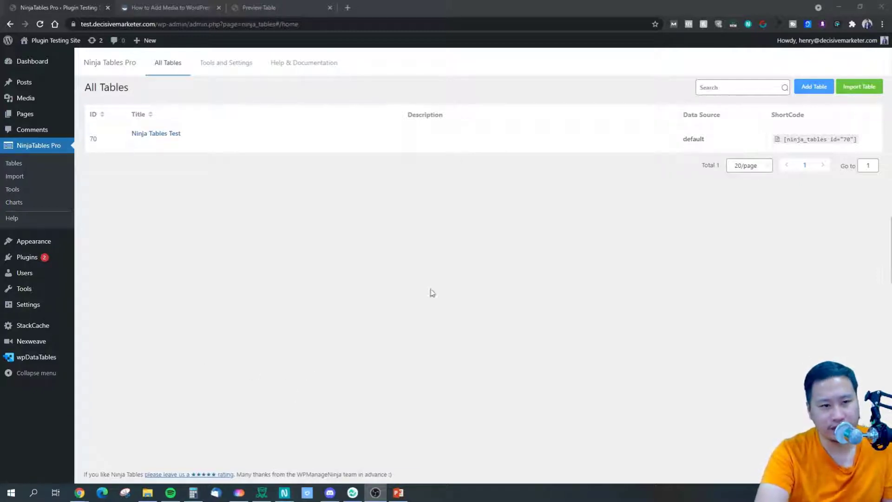
Create a new Ninja Tables table titled 'Frase vs Outranking vs Writerzen'.
left_click(809, 94)
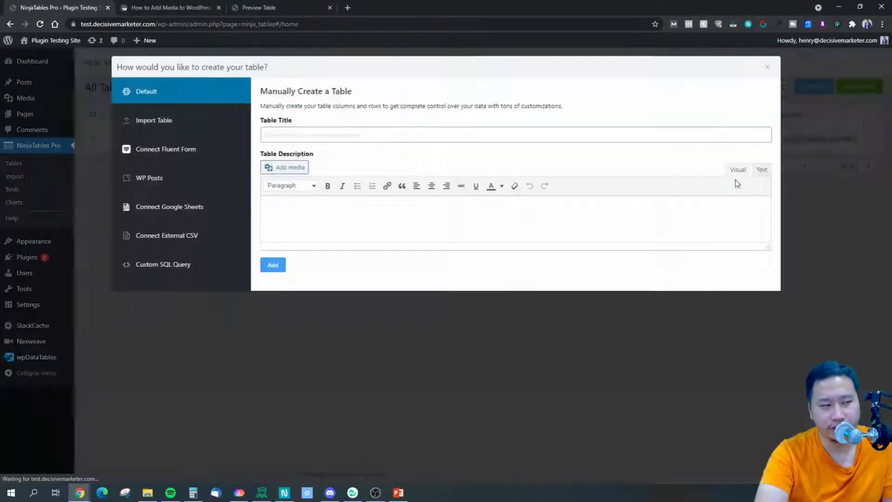
left_click(313, 138)
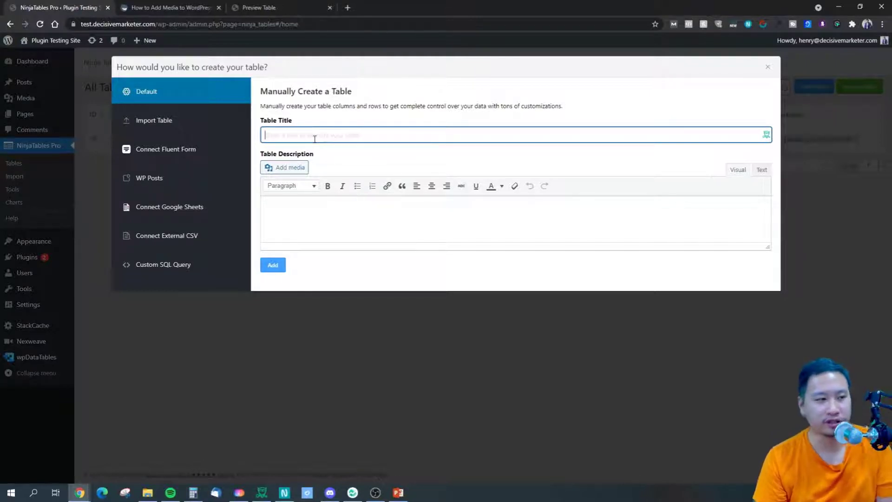
type("Frase vs Outranking vs Write")
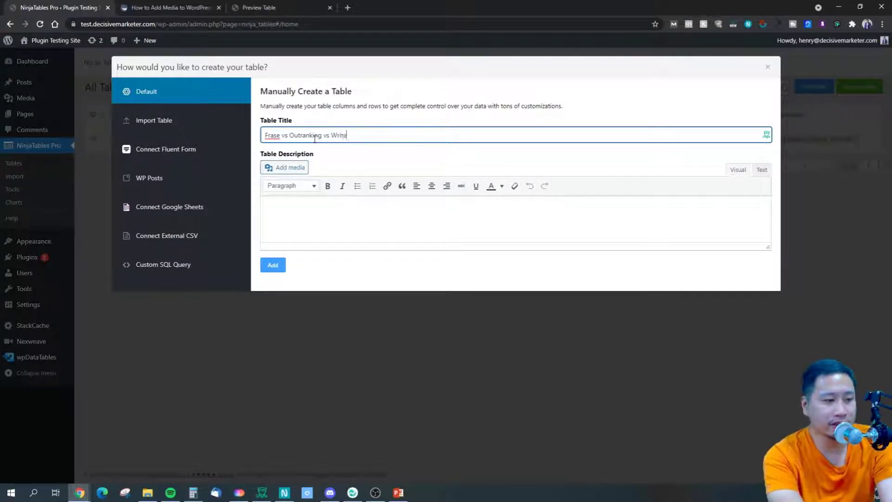
left_click(279, 267)
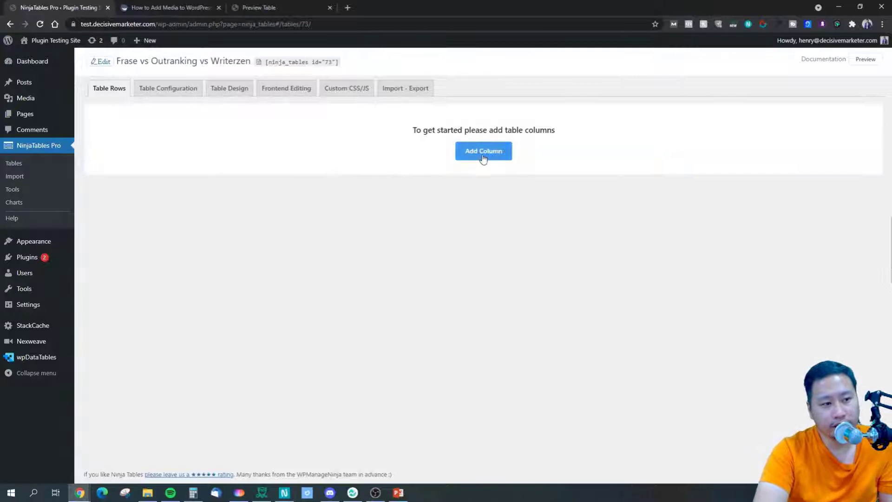
Name the first column 'Features' and keep its data type as single-line text.
left_click(480, 156)
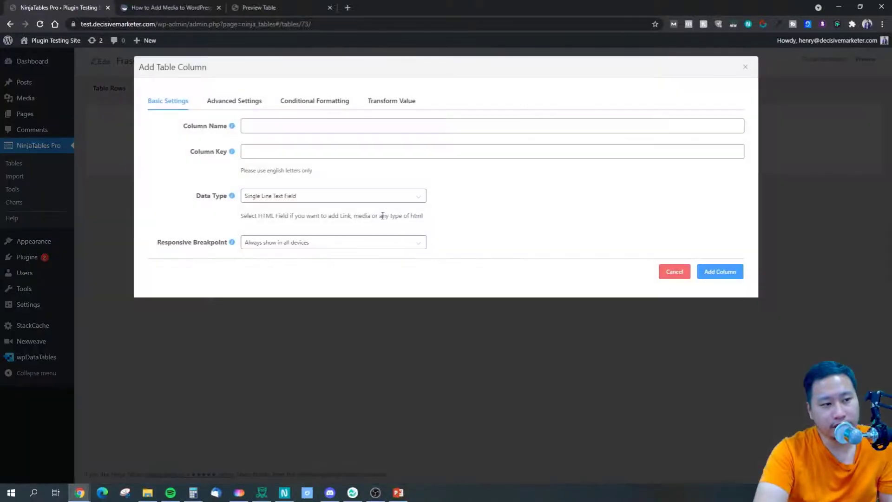
left_click(282, 125)
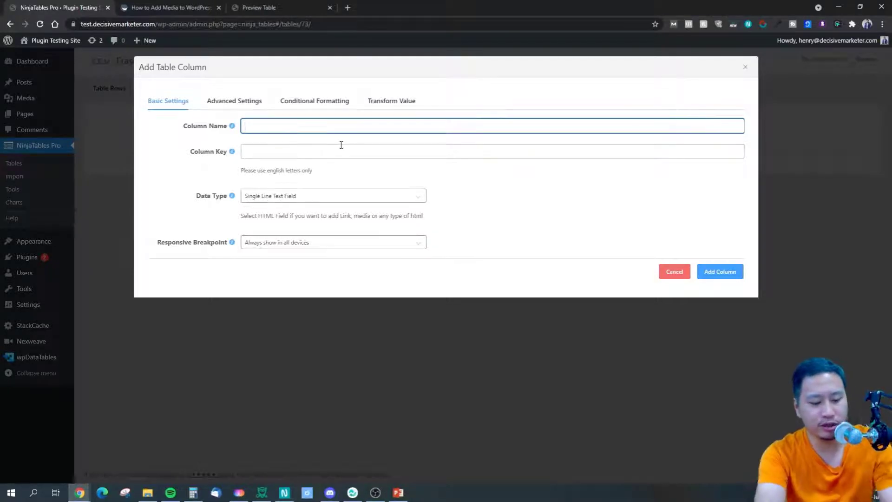
type("tures")
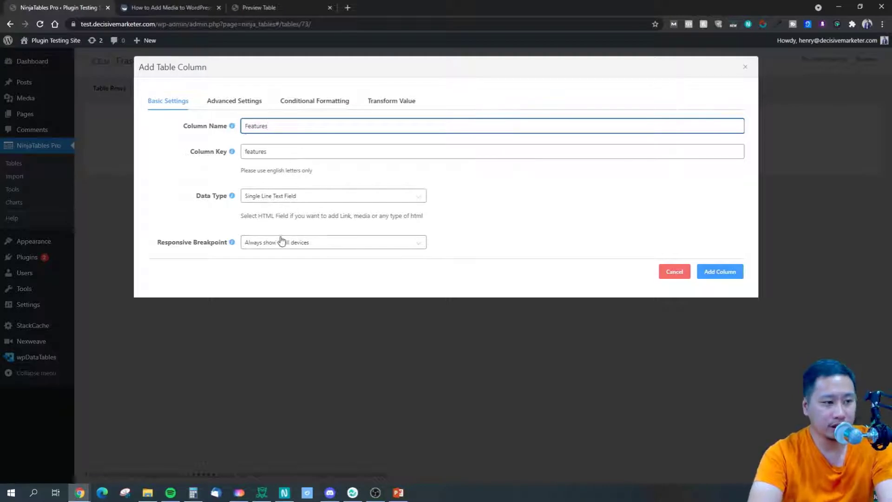
left_click(295, 195)
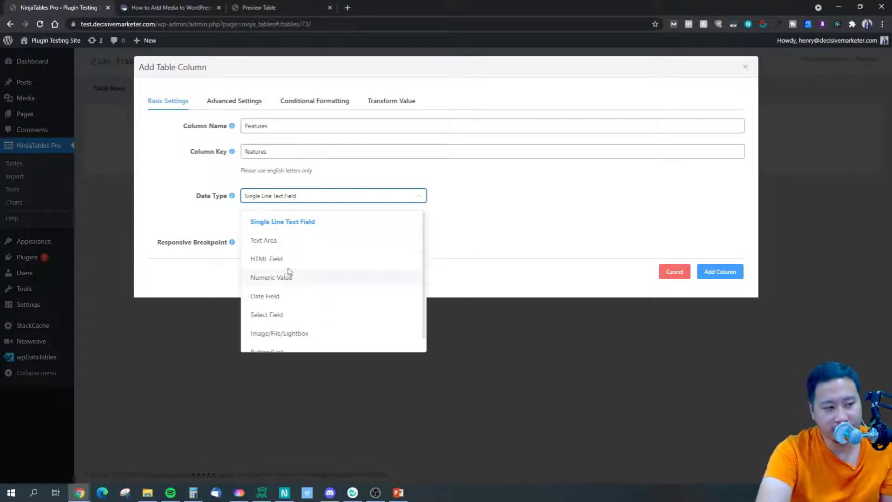
scroll(283, 267, "down", 1)
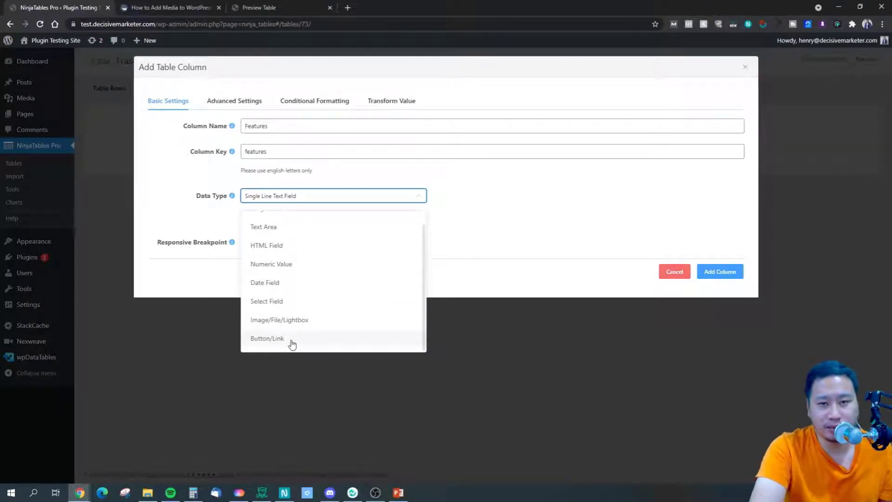
left_click(476, 213)
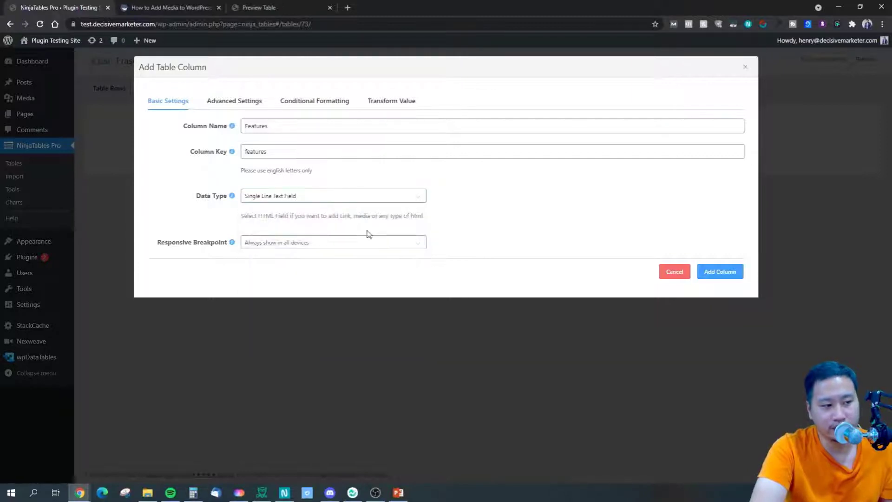
Review the advanced and conditional formatting settings, discard the trial rule, and add the column.
left_click(230, 101)
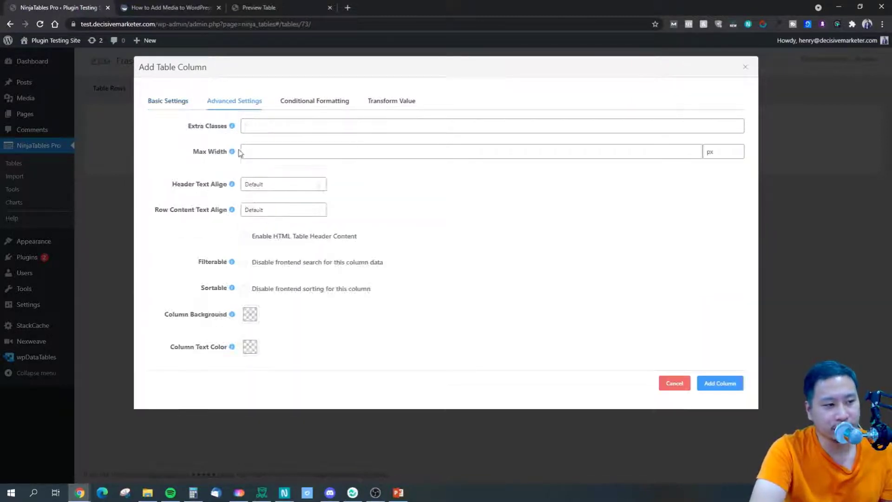
left_click(271, 125)
left_click(269, 150)
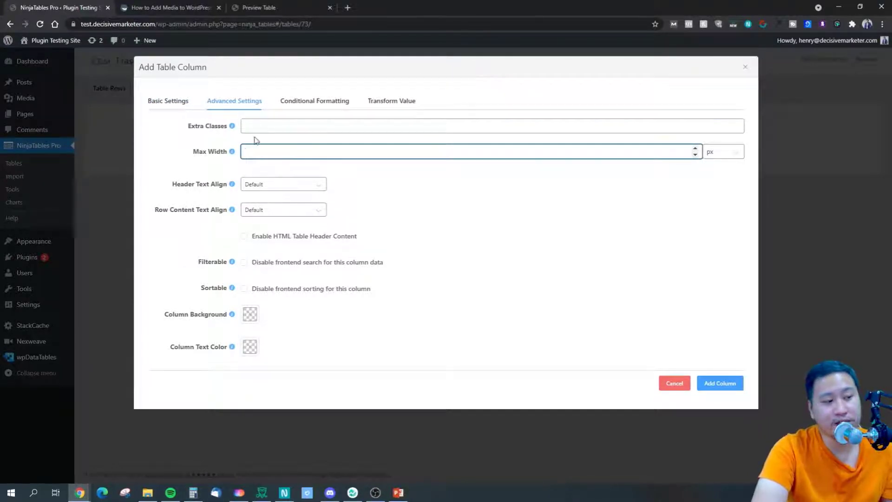
left_click(315, 102)
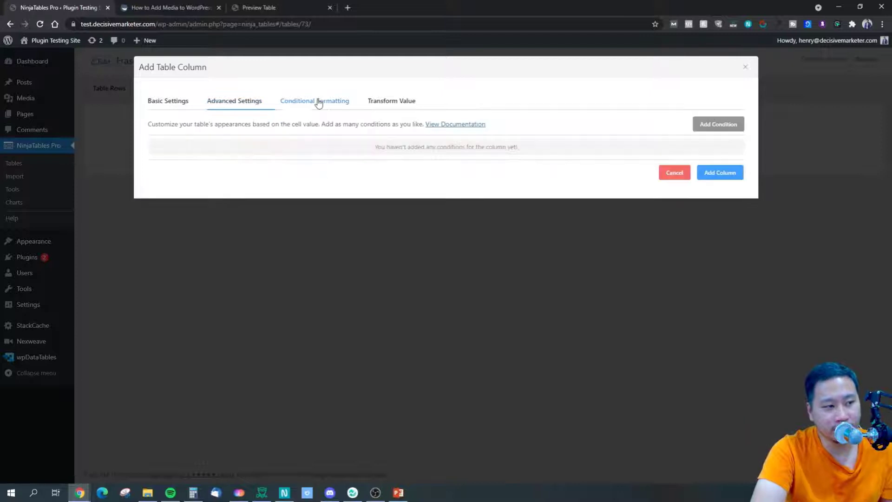
left_click(713, 124)
left_click(278, 147)
left_click(279, 148)
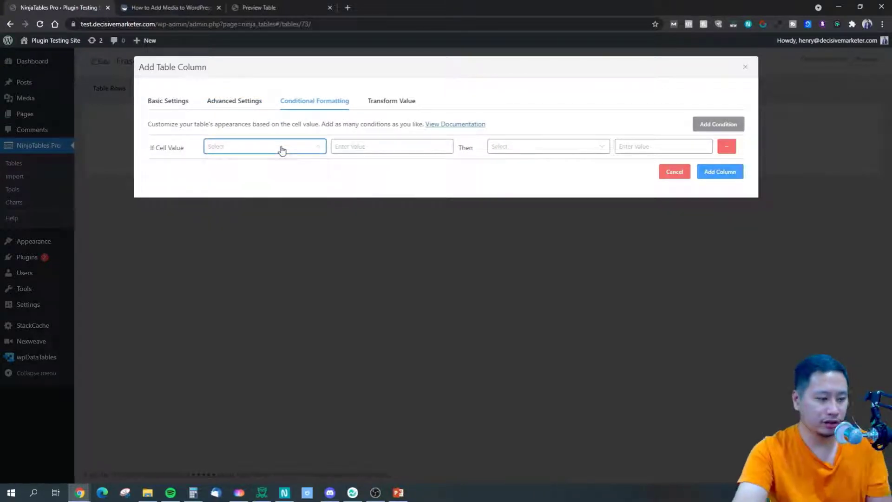
left_click(726, 146)
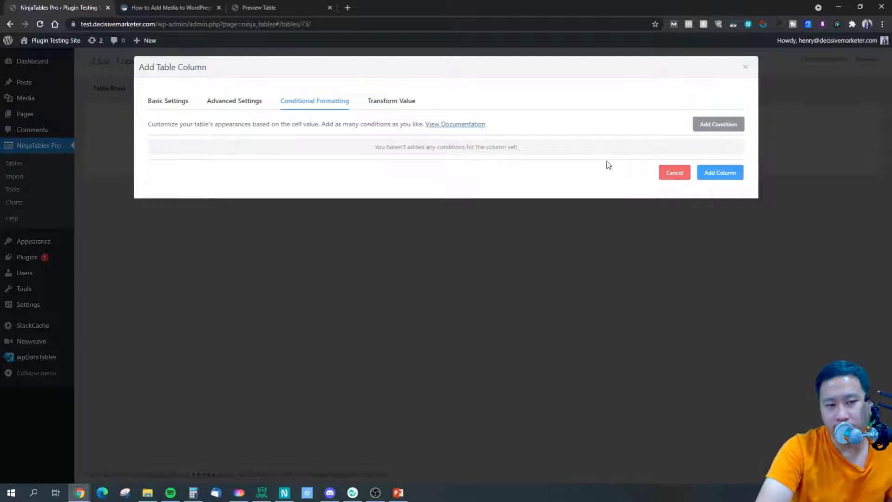
left_click(728, 173)
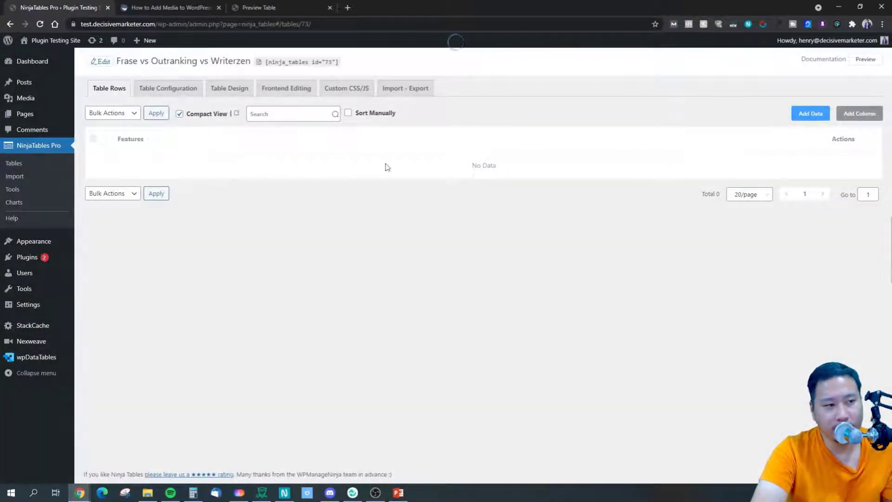
Inspect the Features column's Transform Value settings without changes, then begin another column.
left_click(151, 142)
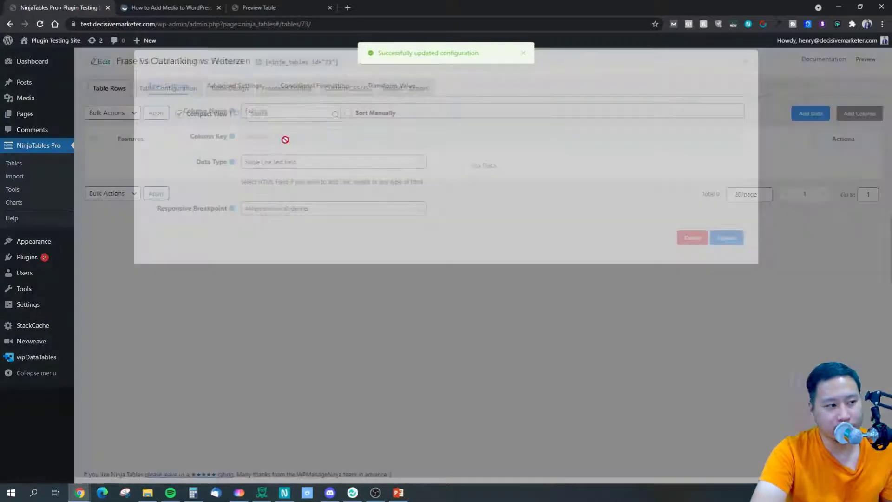
left_click(395, 93)
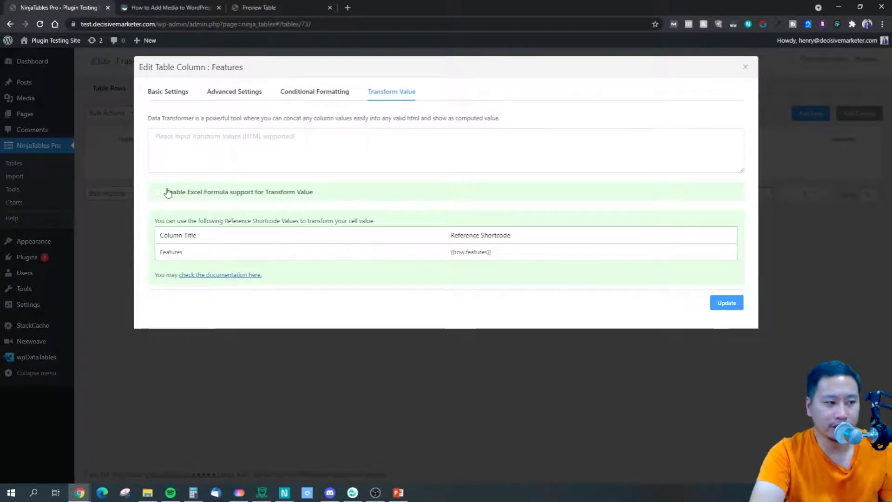
left_click(745, 70)
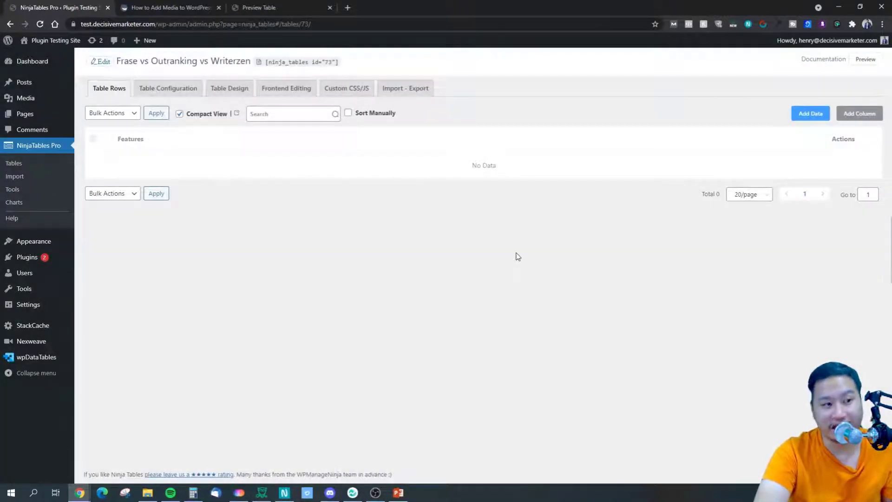
left_click(838, 117)
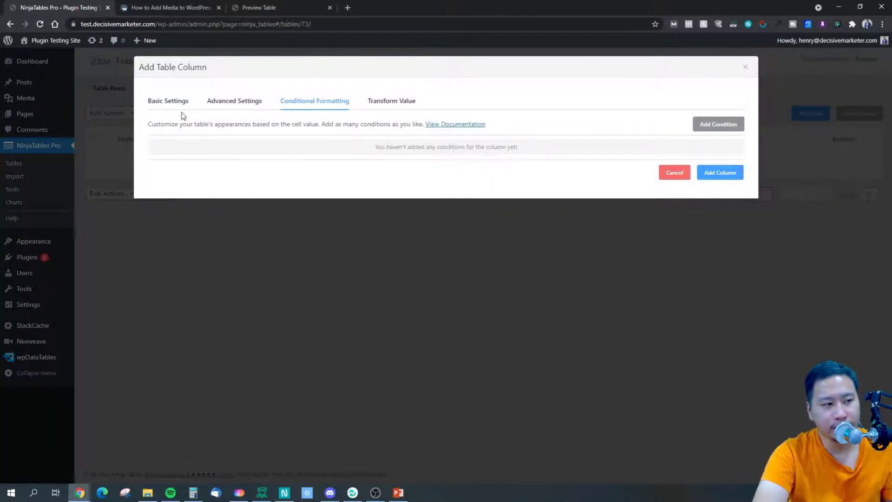
Name the new column 'Frase' and add a formatting rule matching cells equal to 'Yes'.
left_click(166, 102)
left_click(367, 131)
type("Frase")
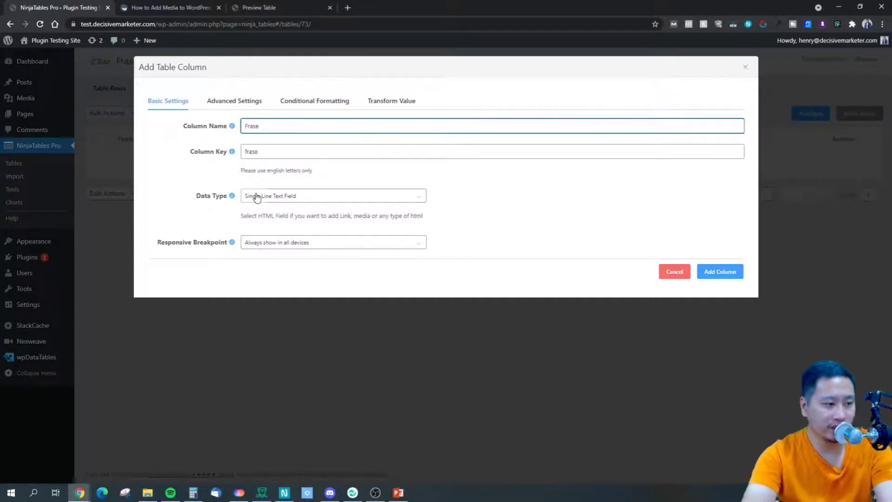
left_click(234, 103)
left_click(305, 100)
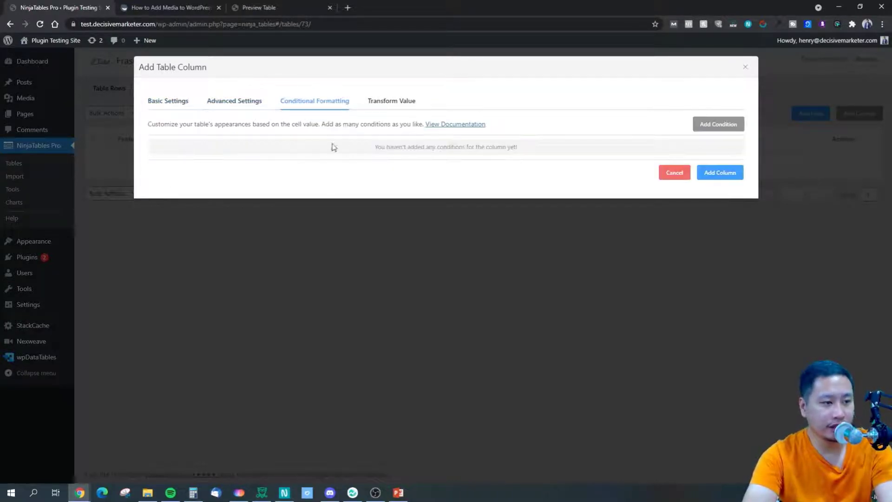
left_click(701, 123)
left_click(265, 151)
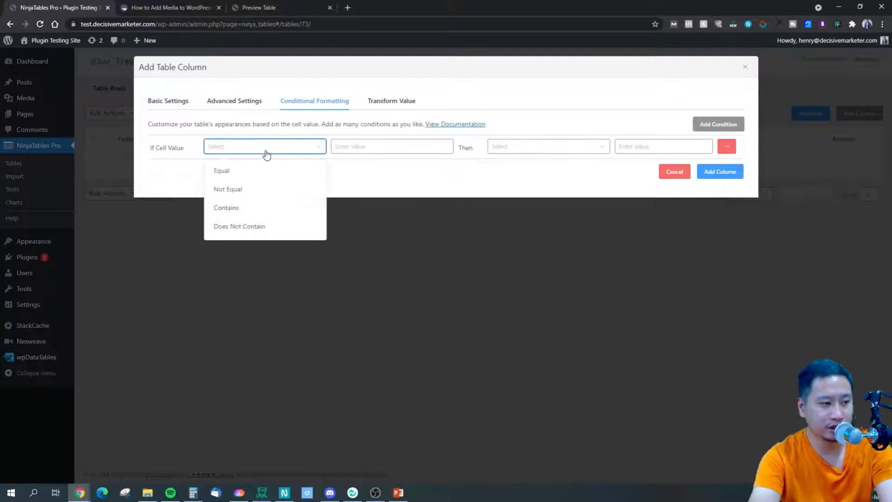
left_click(270, 171)
left_click(371, 144)
type("Yes")
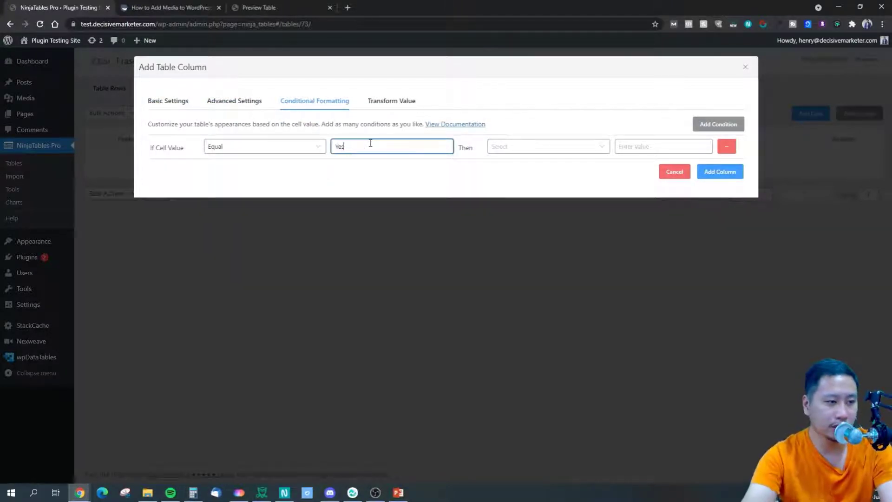
Make the Yes rule set a light green cell background and add the Frase column.
left_click(268, 147)
left_click(268, 146)
left_click(576, 151)
left_click(523, 202)
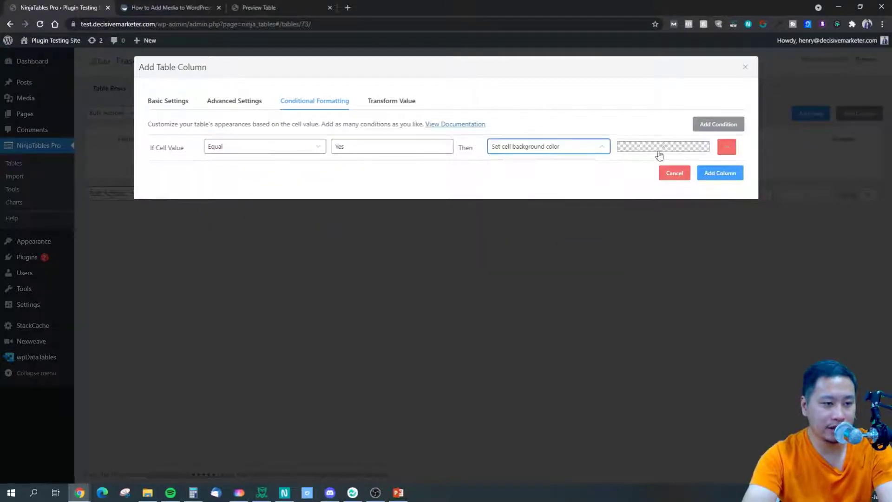
left_click(671, 152)
left_click(730, 191)
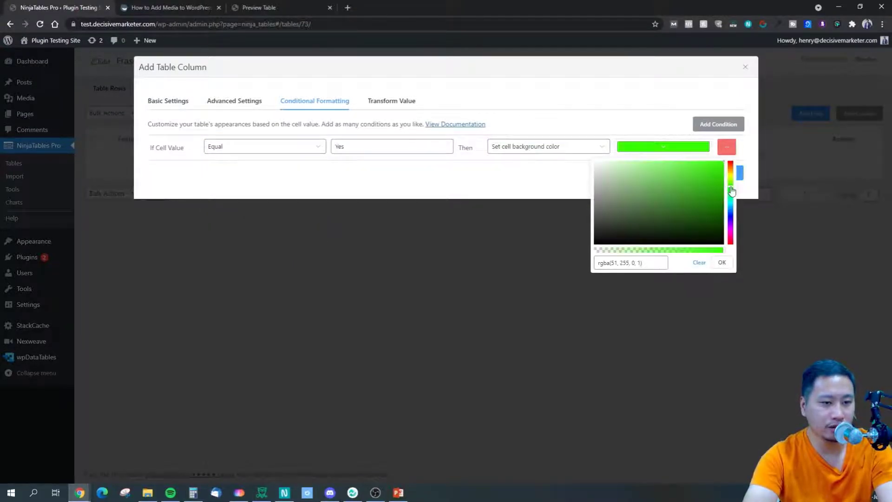
left_click_drag(710, 178, 730, 162)
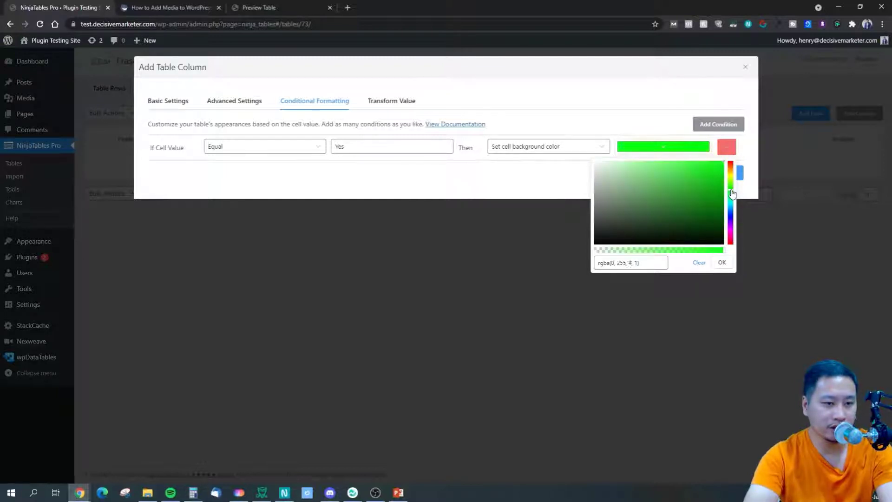
left_click(642, 163)
left_click_drag(642, 162, 647, 158)
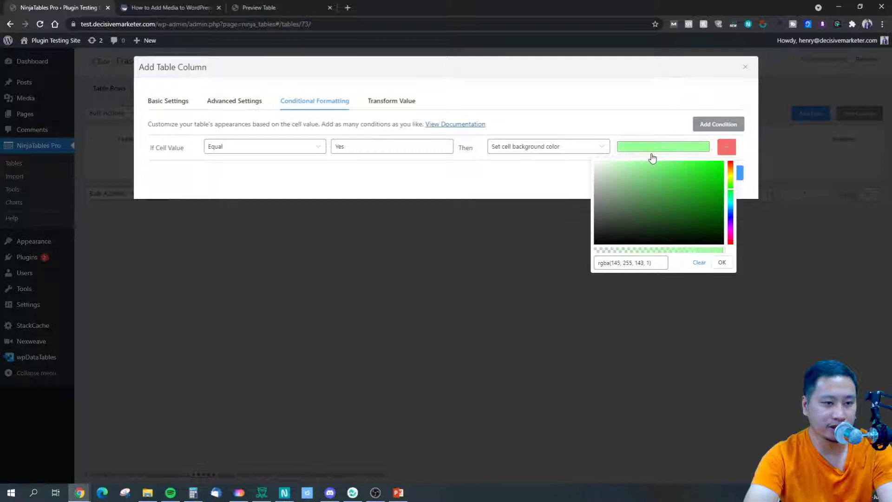
left_click(663, 110)
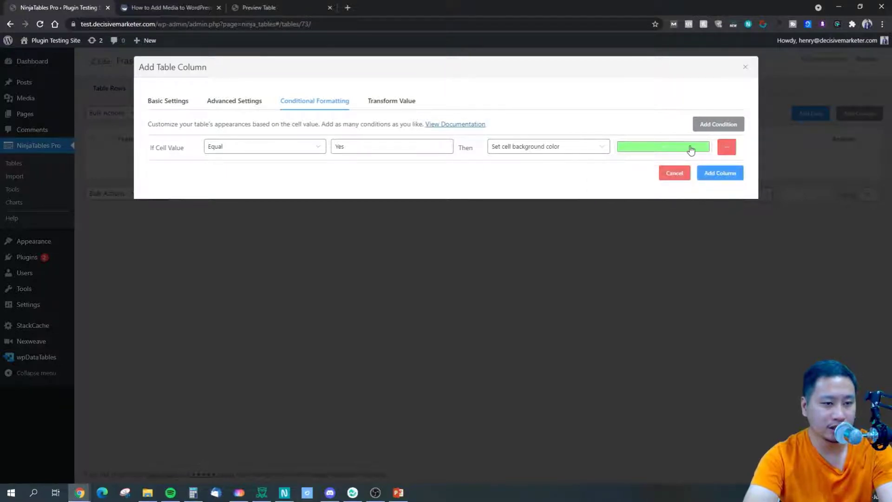
left_click(719, 174)
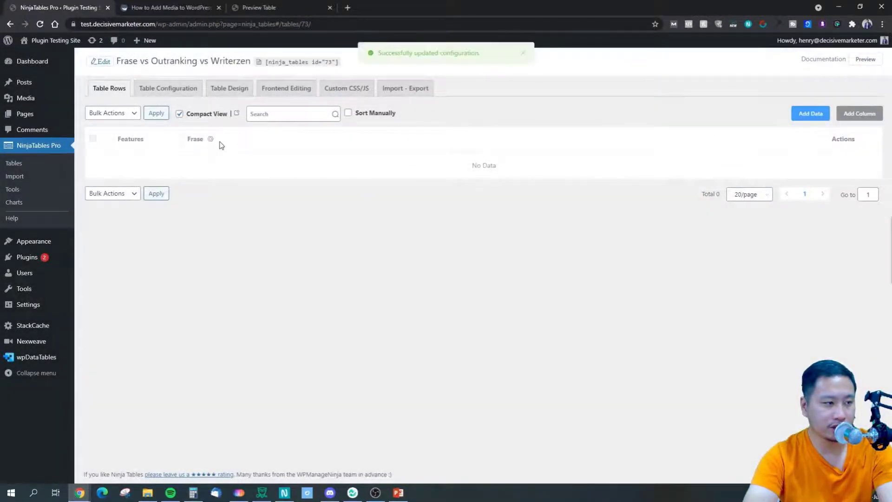
Add a second Frase rule giving cells equal to 'No' a red background, and update.
left_click(221, 144)
left_click(275, 94)
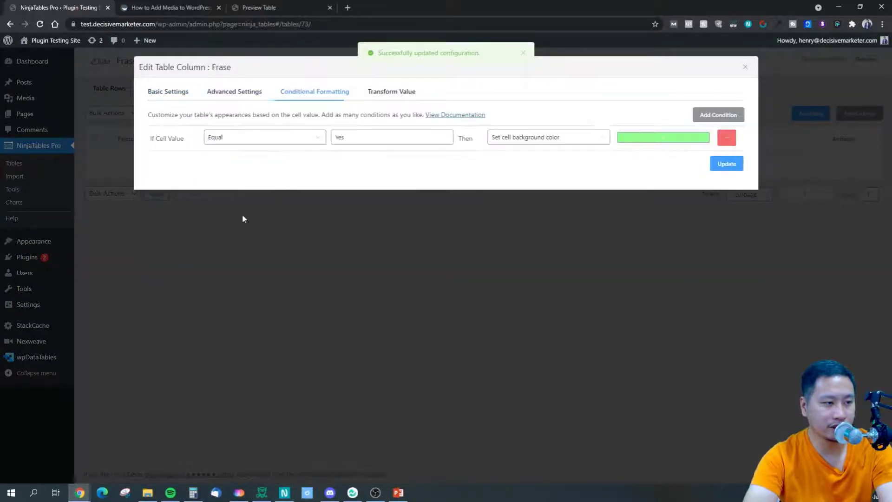
left_click(706, 117)
left_click(230, 157)
left_click(219, 181)
left_click(362, 156)
type("No")
left_click(534, 156)
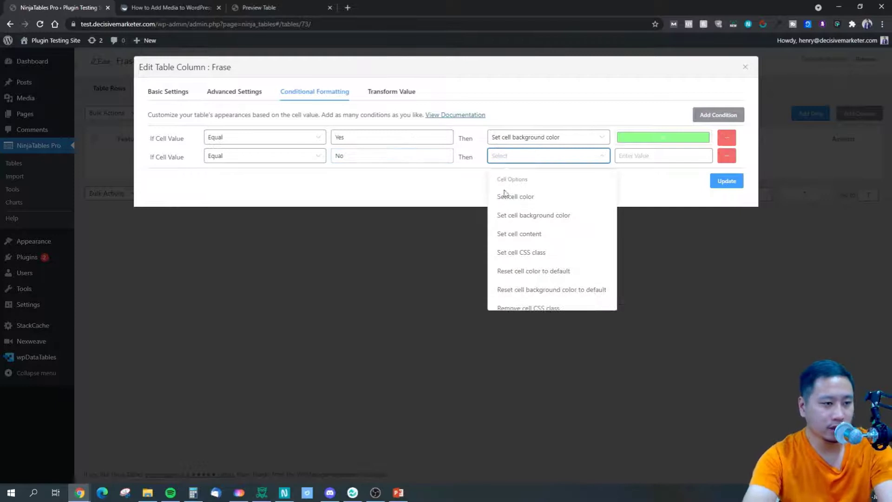
left_click(532, 215)
left_click(633, 158)
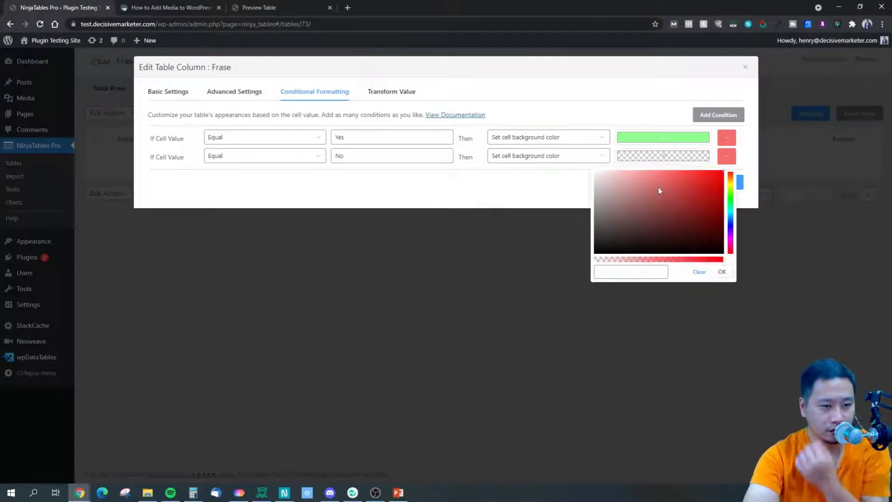
left_click(646, 170)
left_click(653, 171)
left_click(756, 114)
left_click(741, 189)
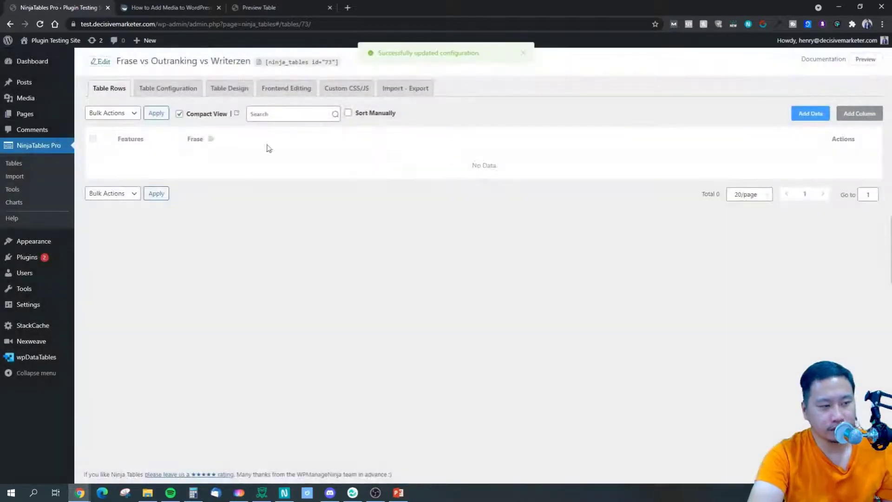
Add an 'Outranking' column with a rule giving cells equal to 'Yes' a green background.
left_click(812, 111)
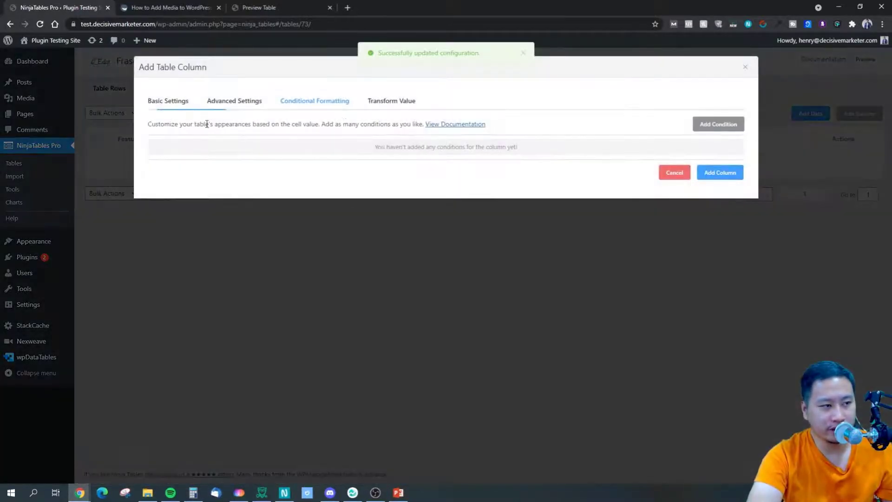
left_click(172, 103)
left_click(304, 126)
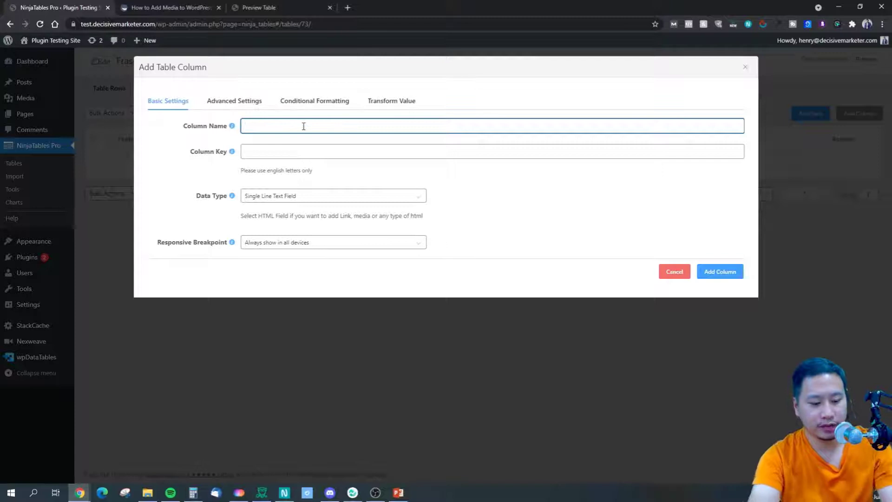
type("Outranking")
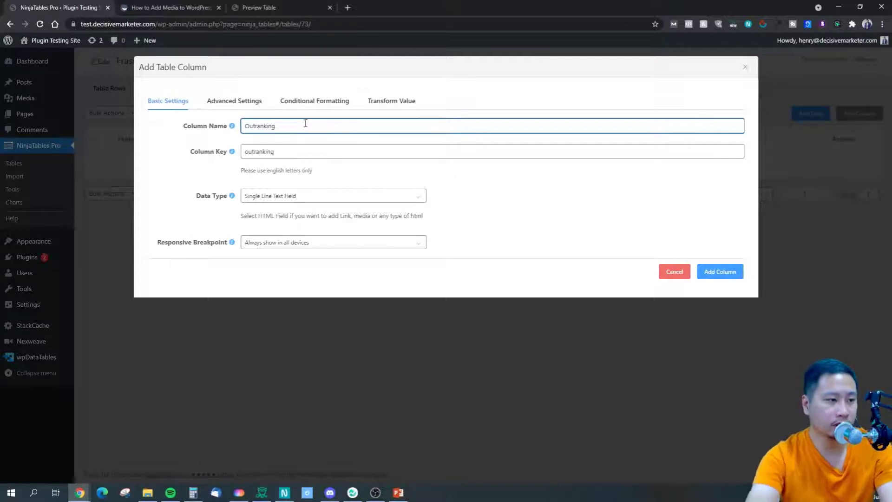
left_click(307, 101)
left_click(702, 127)
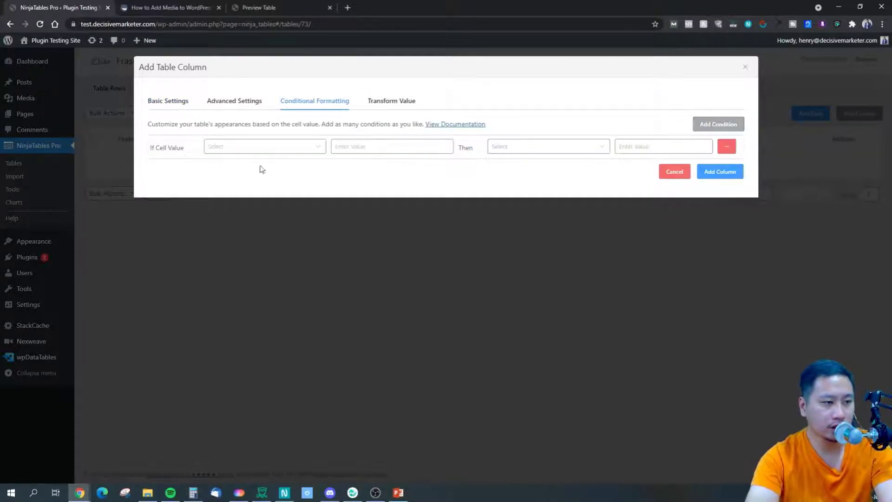
left_click(258, 147)
left_click(228, 170)
left_click(365, 146)
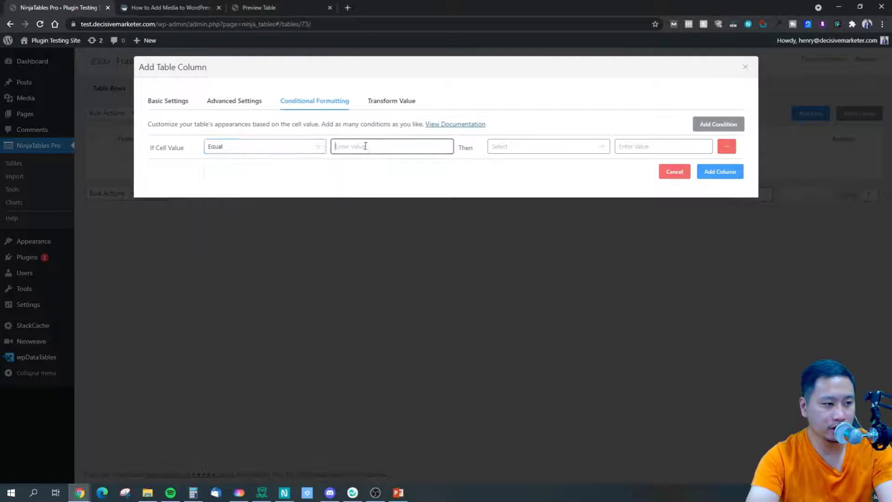
type("Yes")
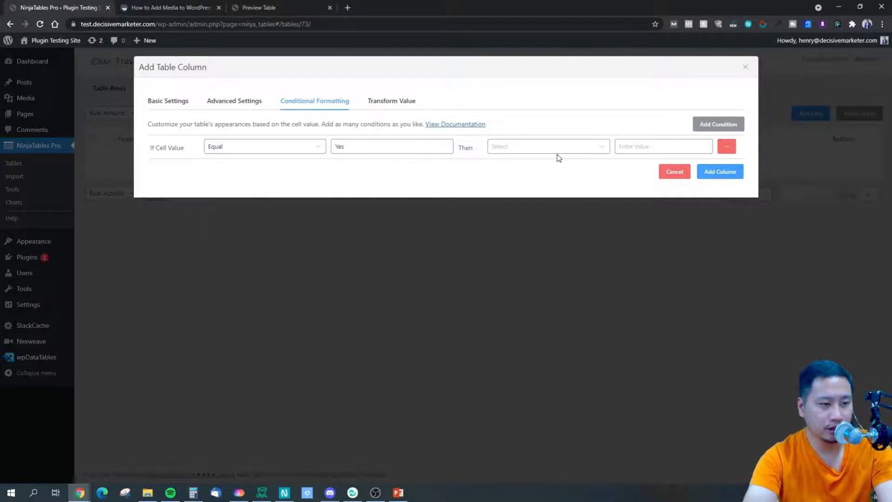
left_click(553, 147)
left_click(528, 206)
left_click(661, 148)
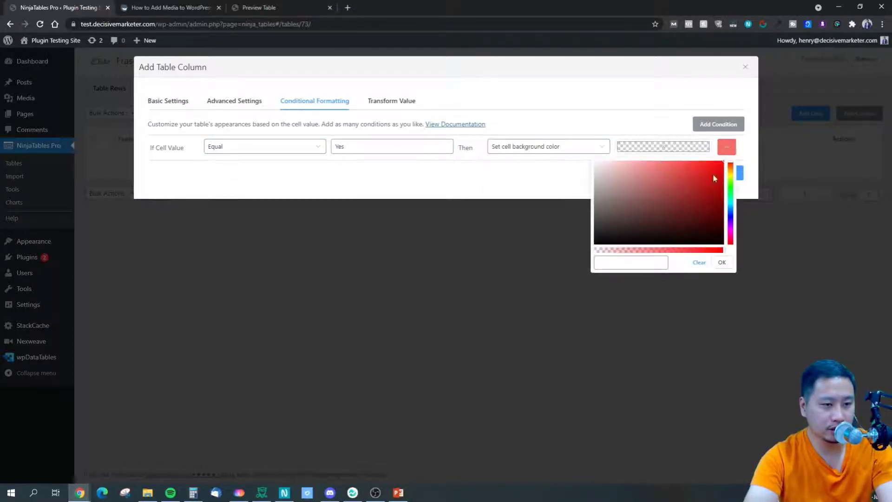
left_click(731, 185)
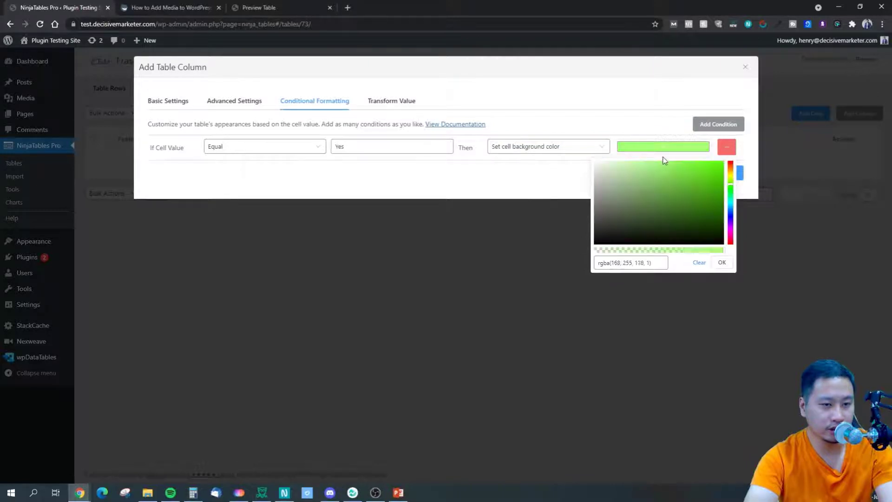
left_click(662, 130)
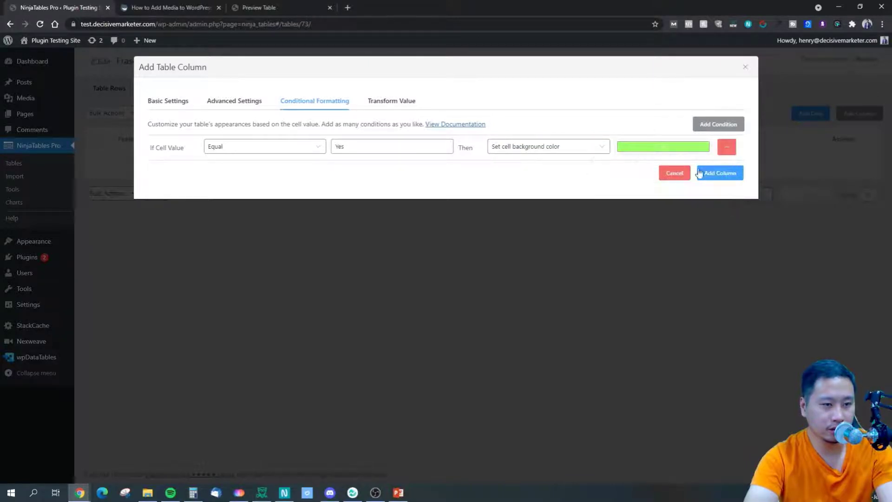
Add a second rule giving 'No' cells a light red background and add the column.
left_click(718, 126)
left_click(267, 164)
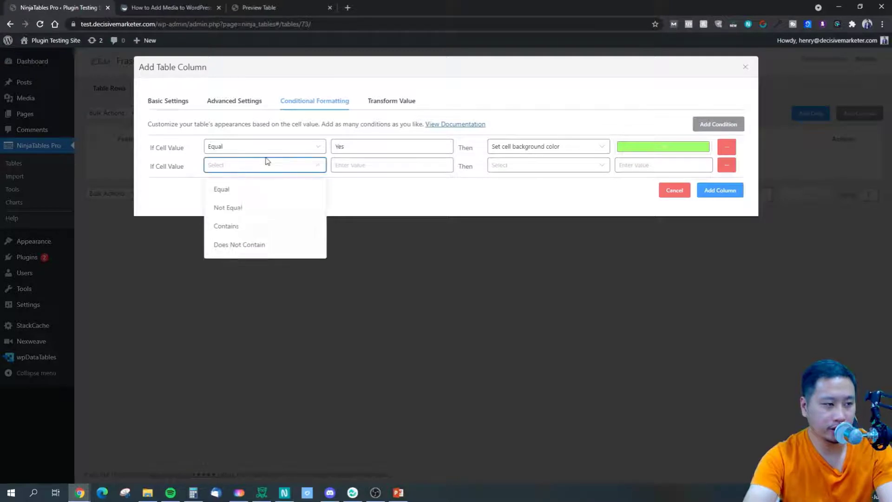
left_click(269, 187)
left_click(387, 165)
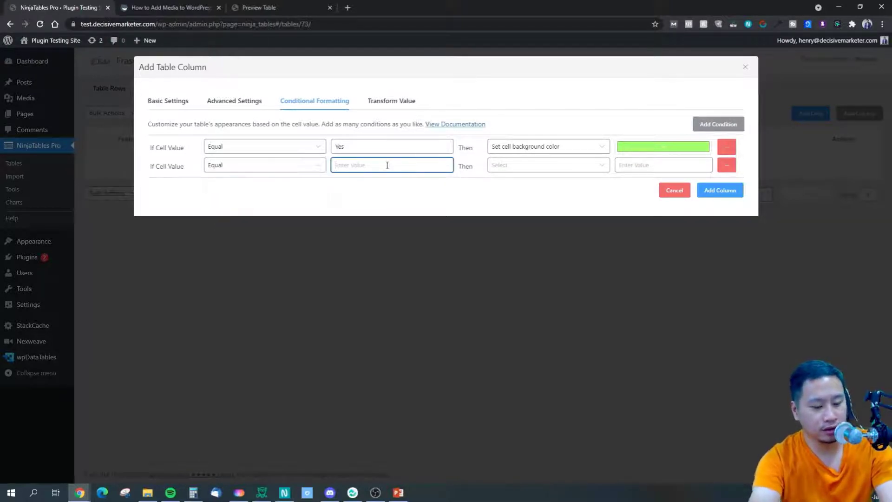
type("No")
left_click(534, 165)
left_click(533, 223)
left_click(644, 171)
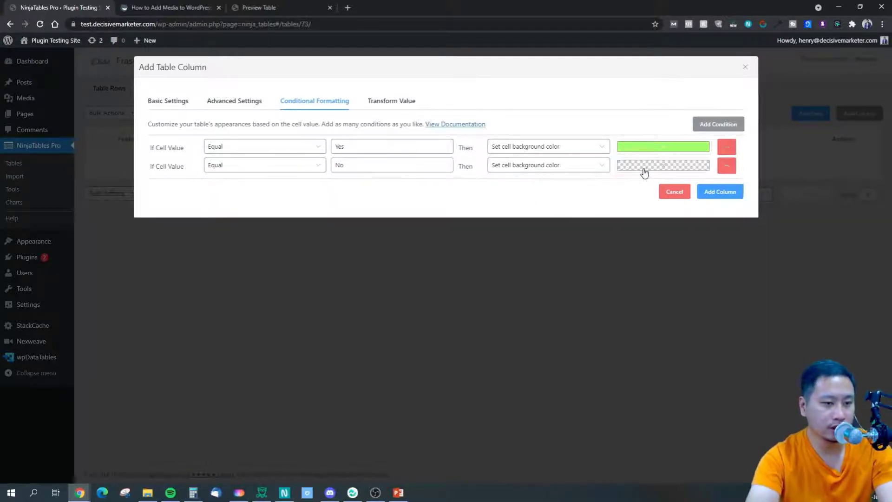
left_click(659, 182)
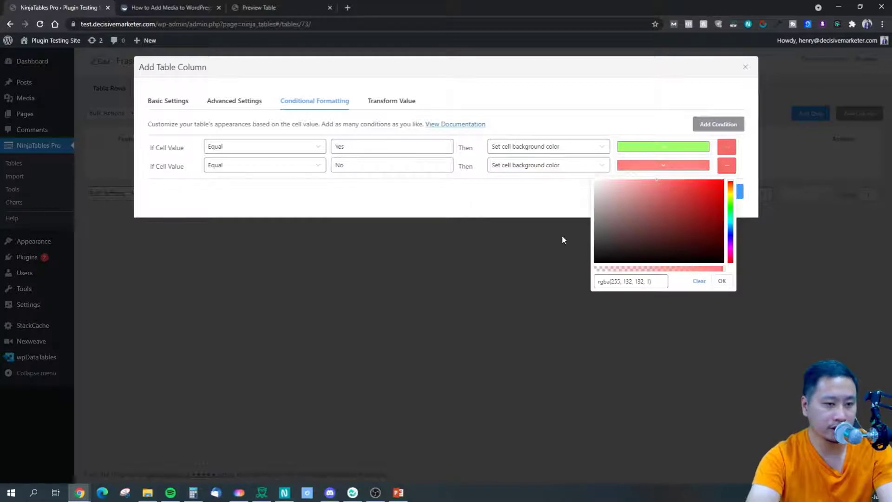
left_click(650, 213)
left_click(719, 192)
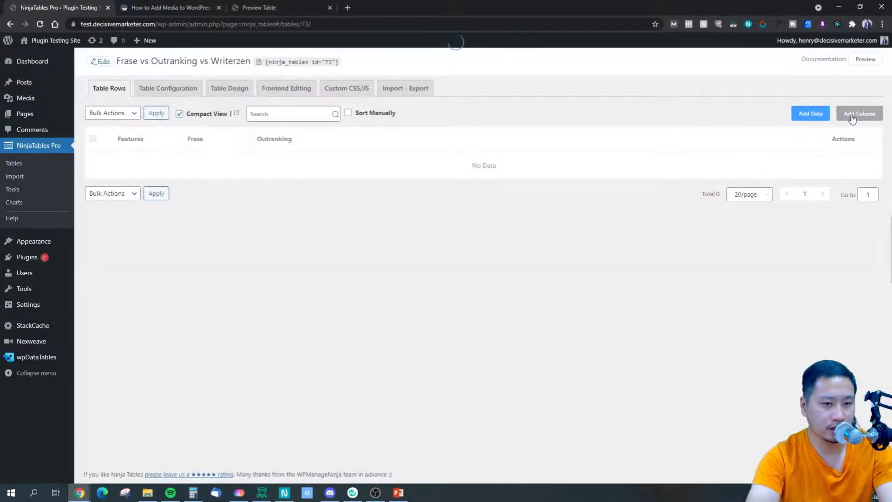
Name a new column 'Writerzen' and add a condition matching cells equal to 'Yes'.
left_click(852, 119)
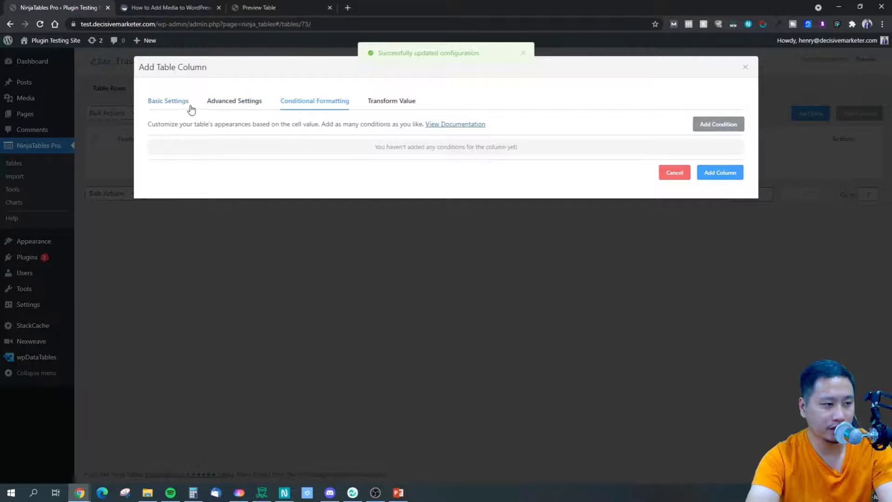
left_click(191, 108)
left_click(277, 126)
type("Wi")
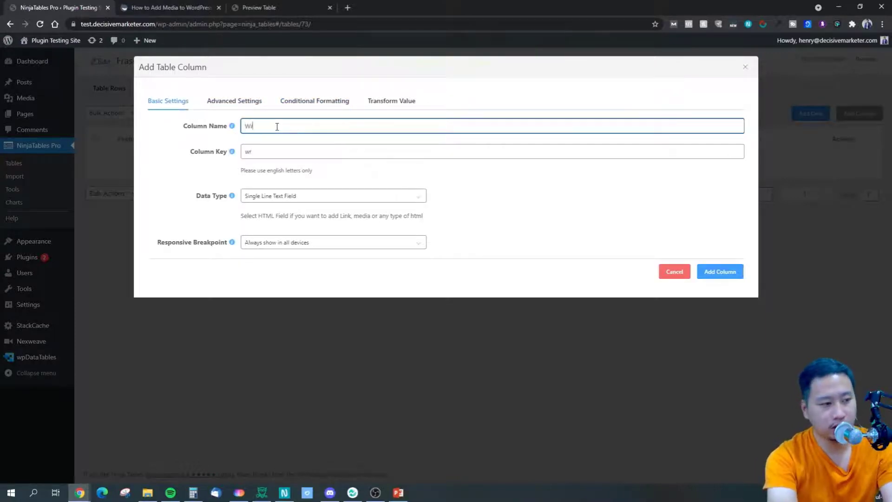
type("terzen")
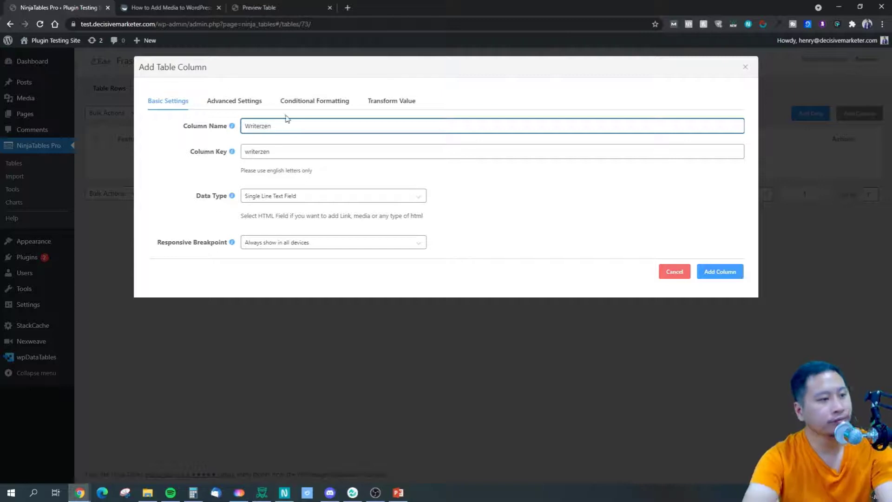
left_click(315, 100)
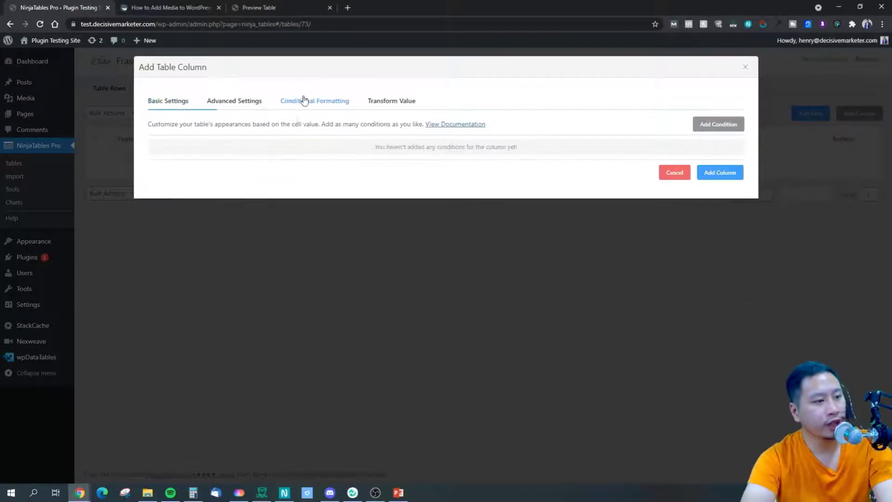
left_click(725, 134)
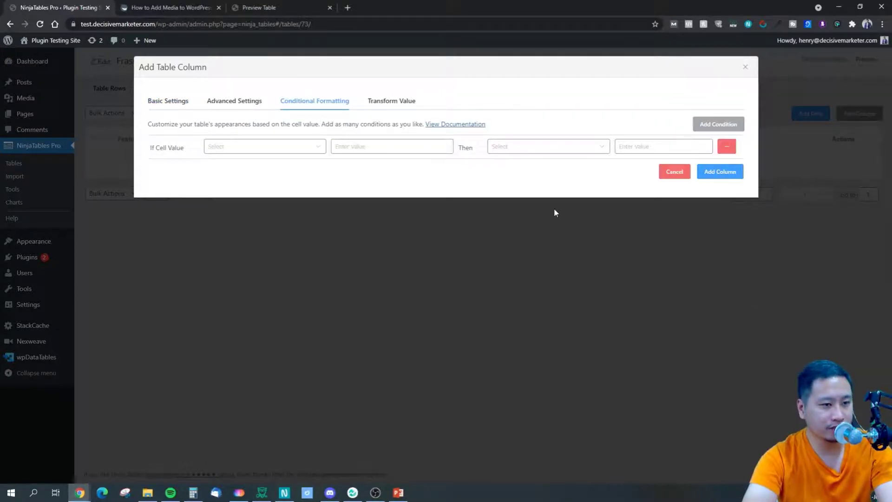
left_click(296, 146)
left_click(230, 171)
left_click(370, 152)
type("Yes")
Make the Yes condition set a bright green cell background.
left_click(534, 147)
left_click(515, 206)
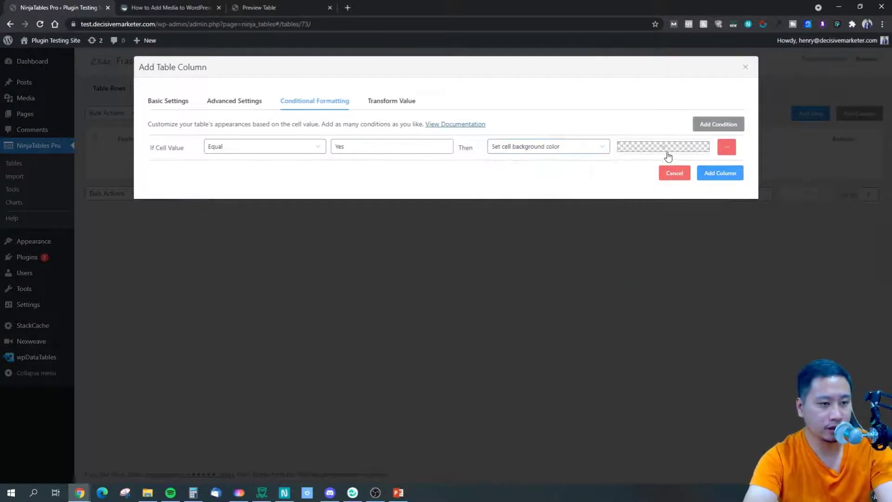
left_click(665, 146)
left_click(659, 183)
left_click(696, 173)
left_click(730, 183)
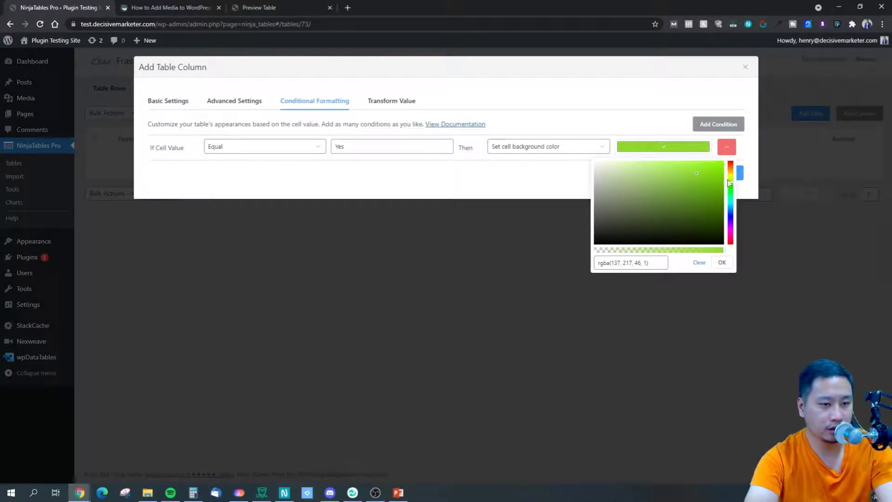
left_click_drag(729, 181, 729, 184)
left_click_drag(679, 165, 670, 161)
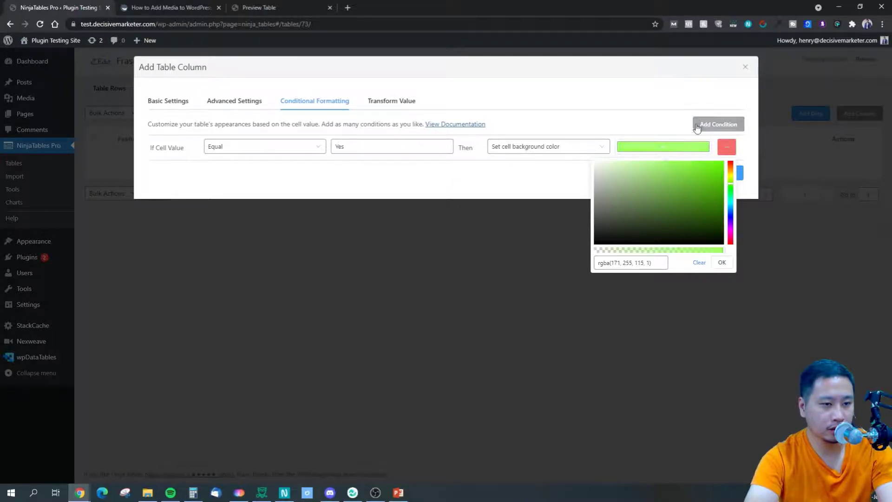
left_click(657, 124)
Add a second condition colouring 'No' cells red and add the Writerzen column.
left_click(699, 131)
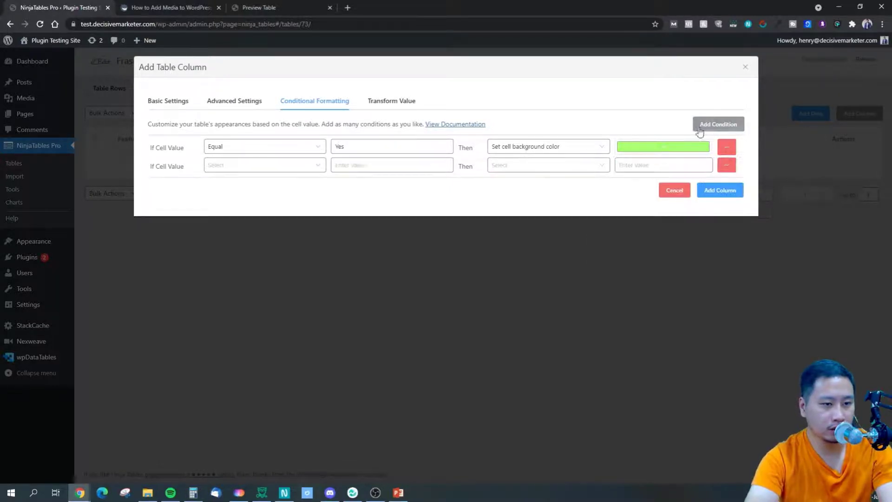
left_click(261, 167)
left_click(267, 191)
left_click(377, 162)
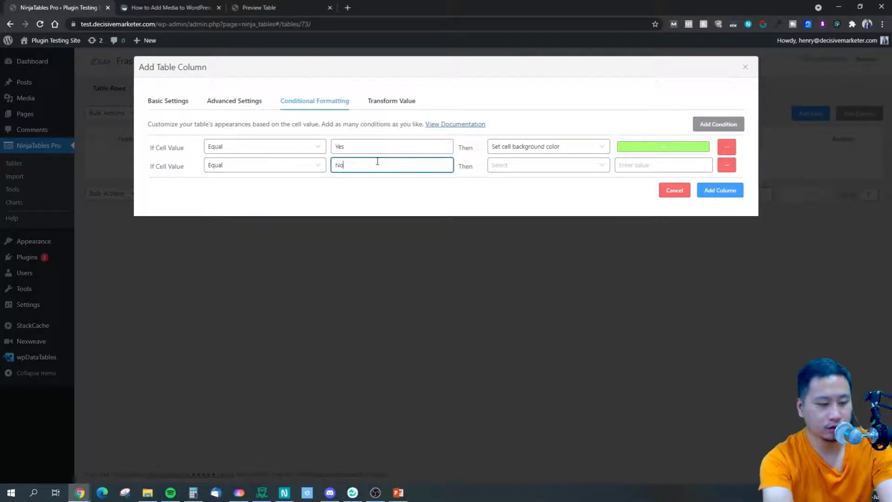
type("No")
left_click(534, 165)
left_click(530, 224)
left_click(650, 167)
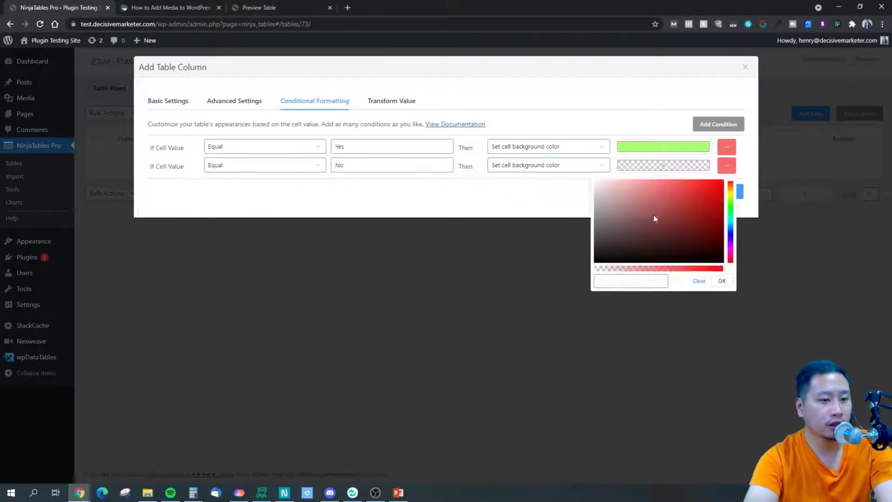
left_click_drag(647, 225, 666, 181)
triple_click(603, 115)
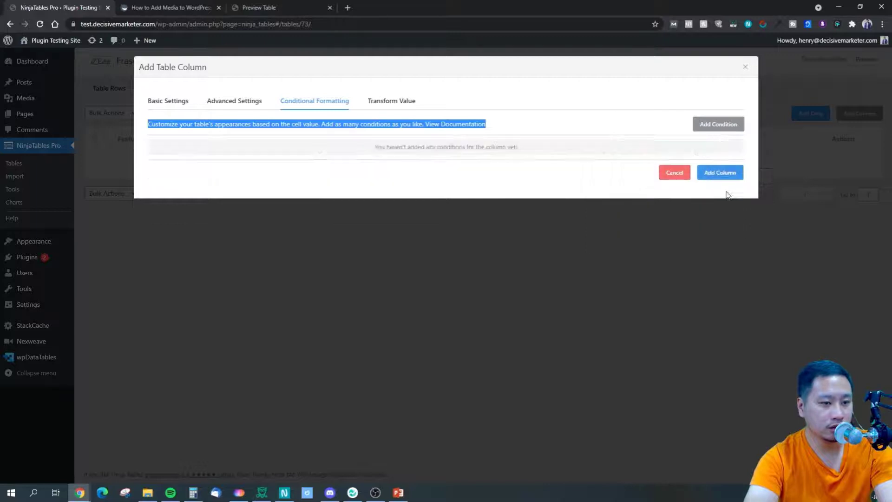
left_click(719, 191)
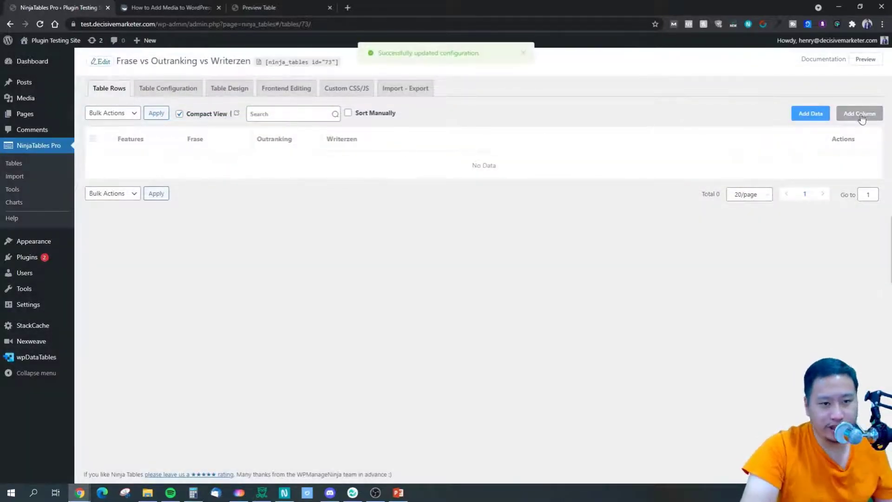
Start a new column and abandon an accidental conditional formatting condition.
left_click(861, 117)
left_click(695, 123)
left_click(254, 146)
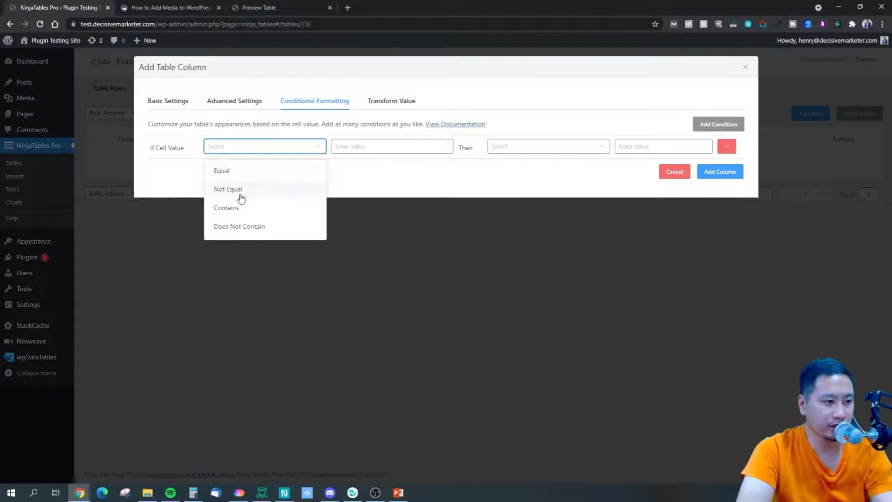
left_click(331, 183)
left_click(174, 106)
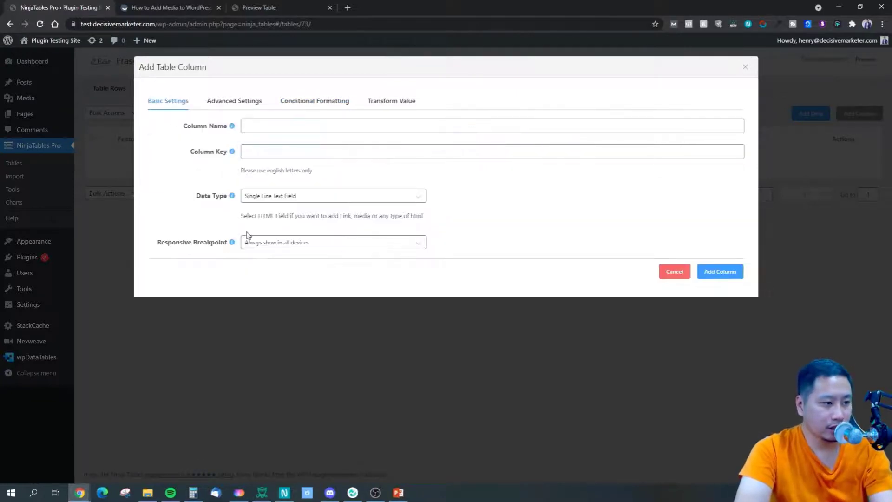
left_click(261, 126)
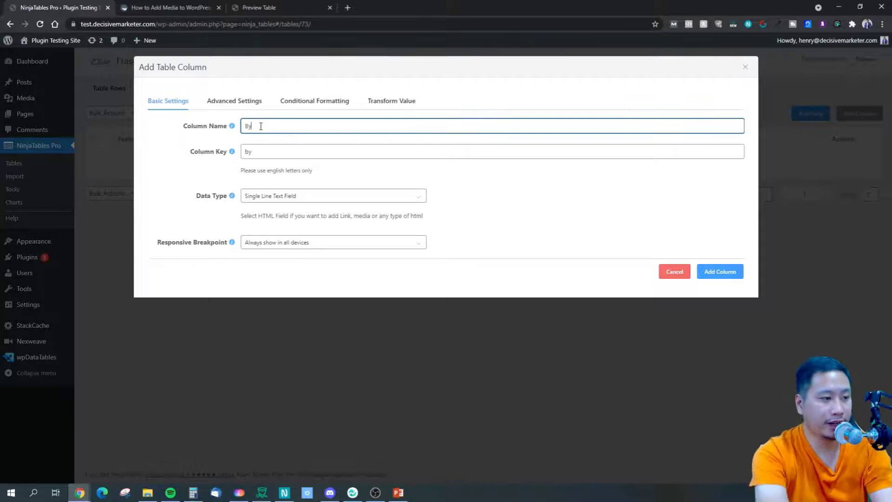
left_click(273, 199)
scroll(280, 301, "down", 1)
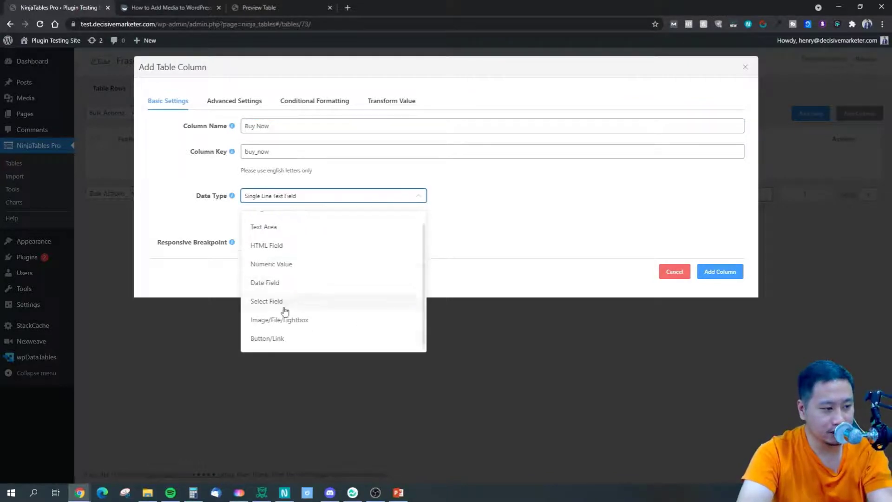
left_click(279, 340)
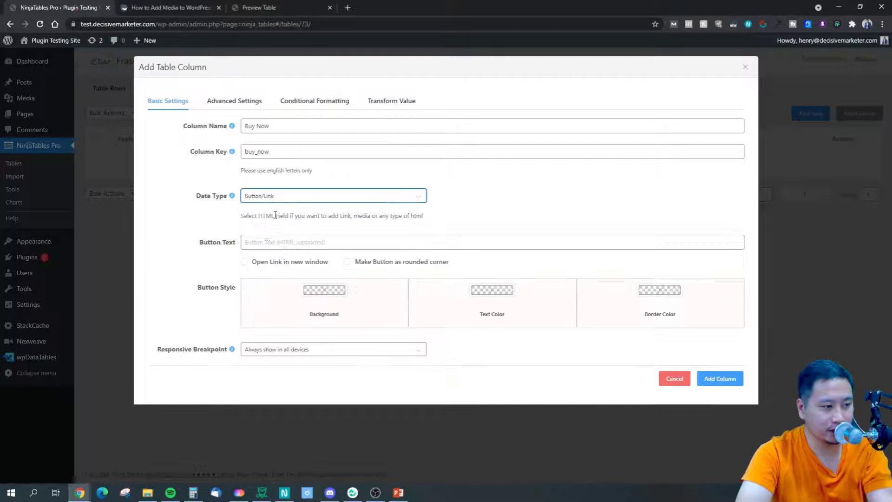
left_click(320, 242)
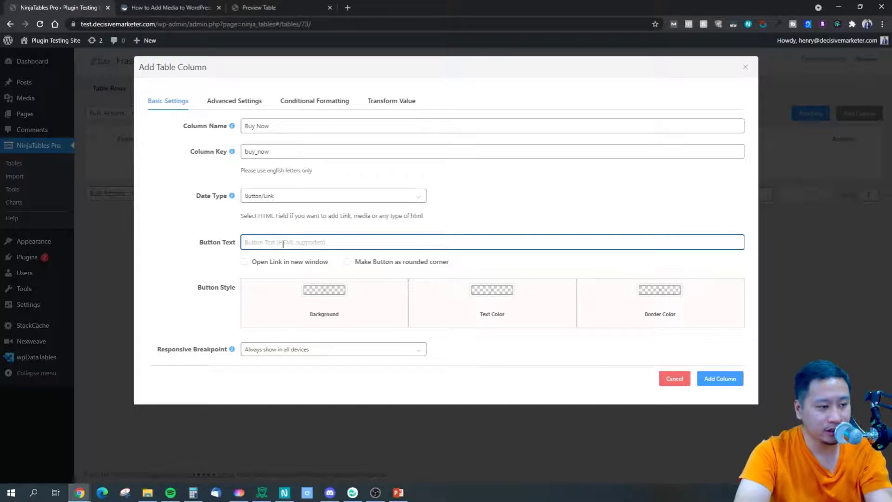
left_click(278, 263)
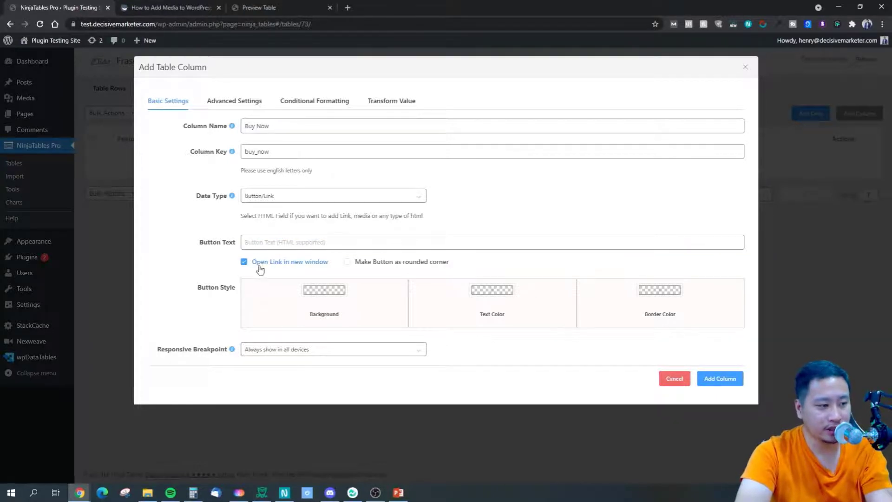
left_click(281, 243)
type("https://amazon.com")
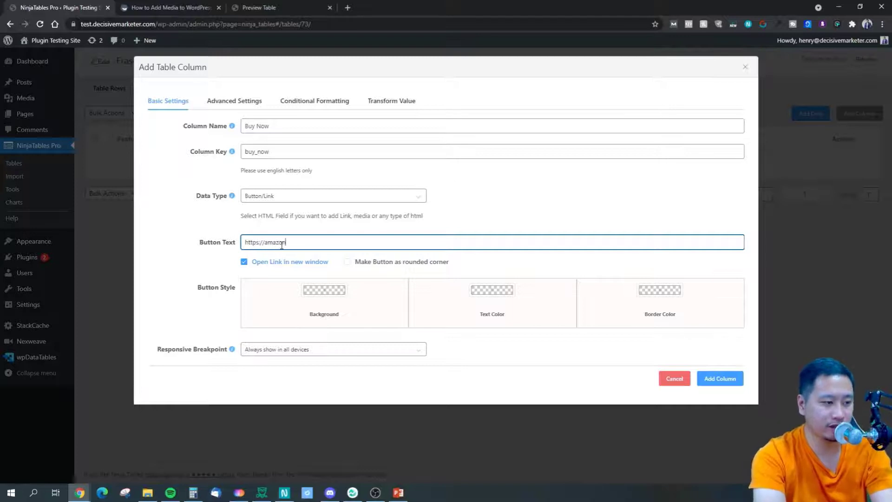
left_click(370, 320)
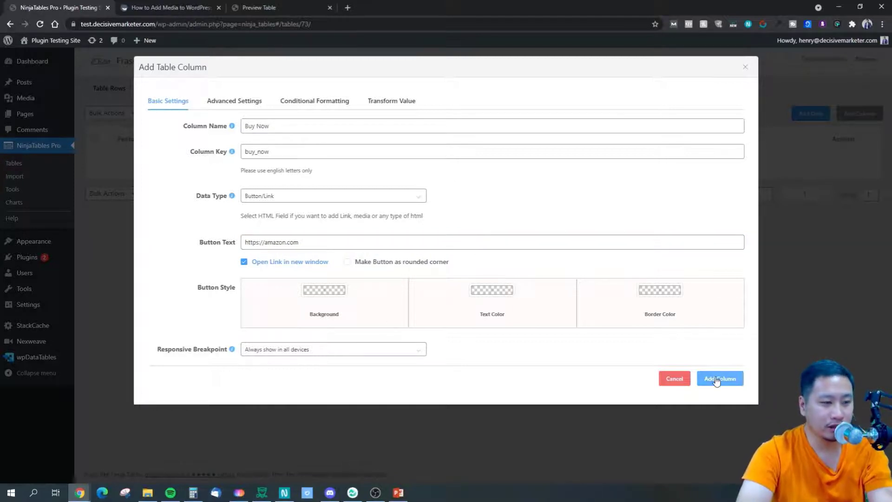
left_click(311, 102)
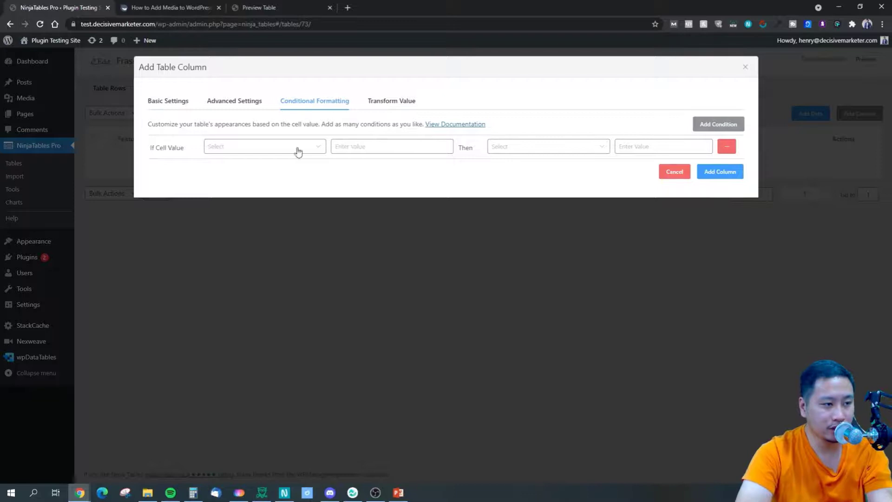
left_click(176, 103)
Create the Buy Now column, review its advanced and conditional formatting settings, then close them.
left_click(720, 378)
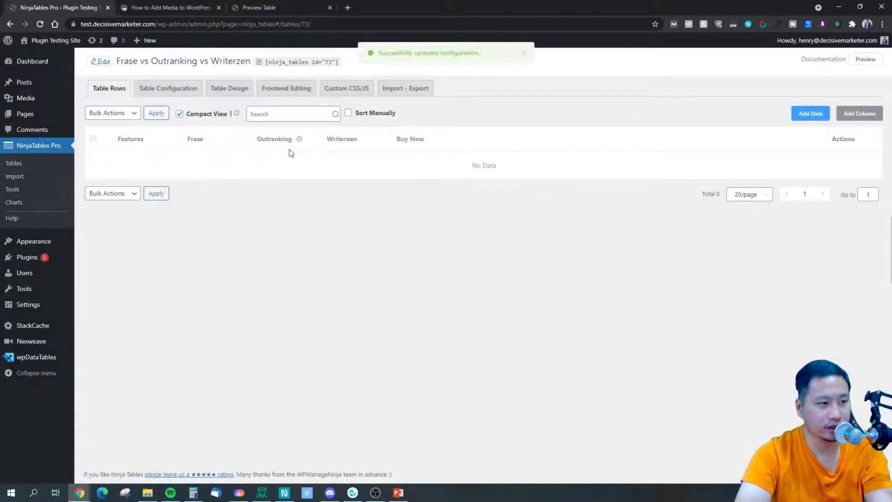
left_click(438, 140)
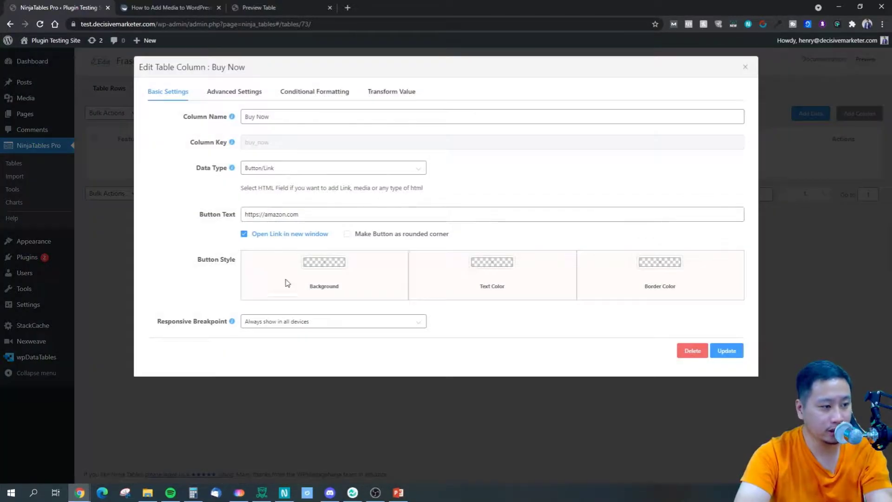
left_click(237, 96)
left_click(312, 92)
left_click(745, 67)
left_click(811, 114)
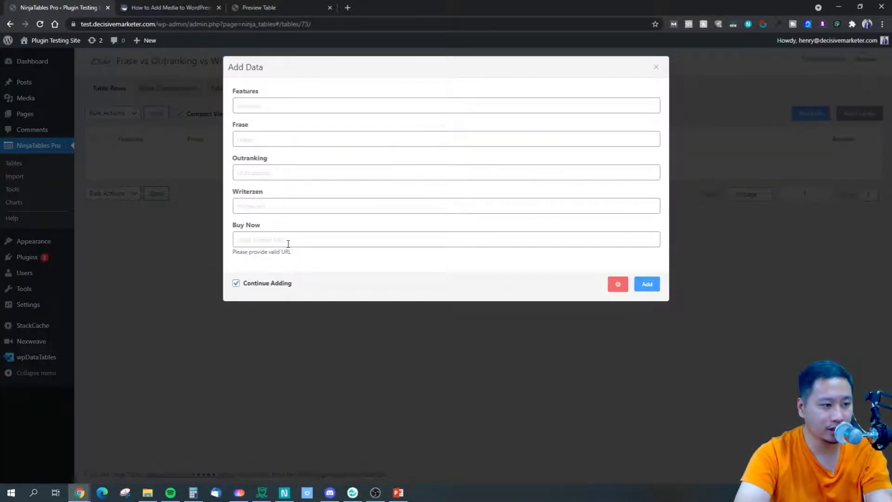
left_click(288, 243)
left_click(253, 108)
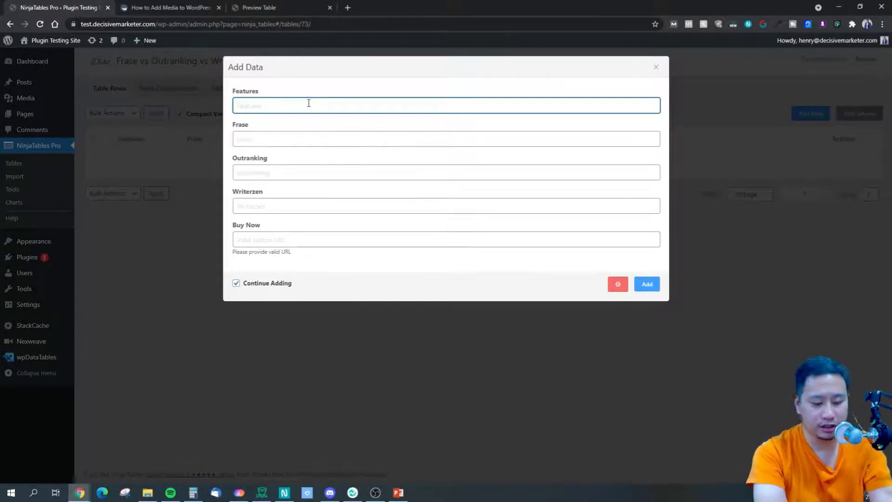
key("alt+Tab")
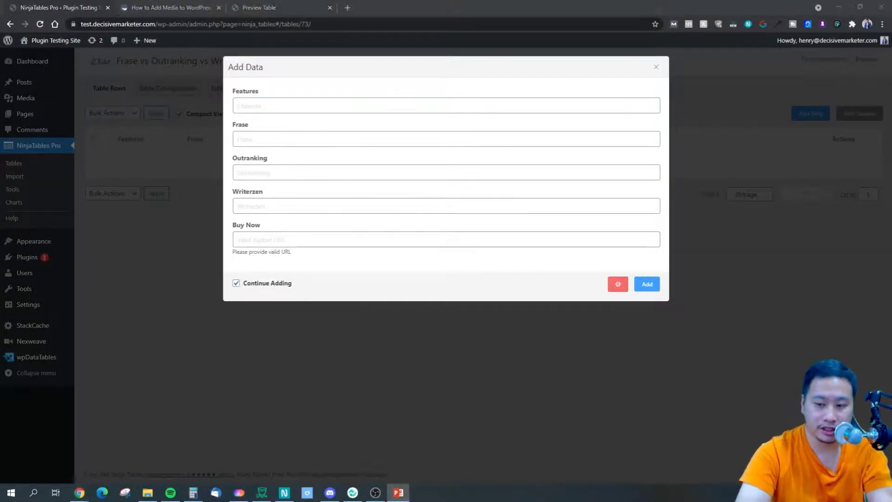
left_click(307, 110)
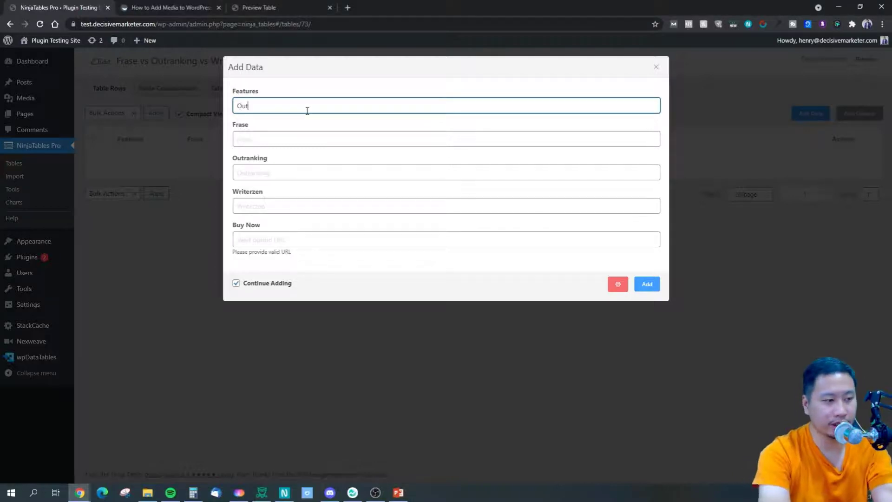
type("Outline Builder")
key("Tab")
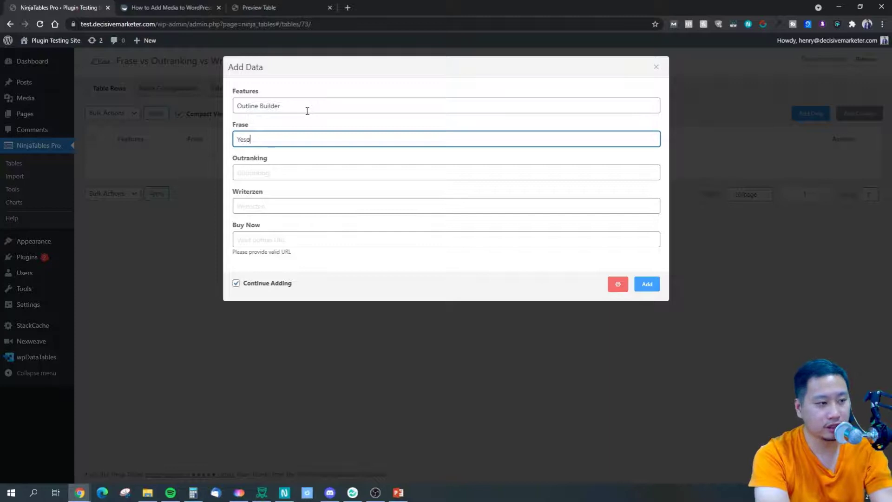
key("Tab")
type("No")
key("Tab")
type("Y")
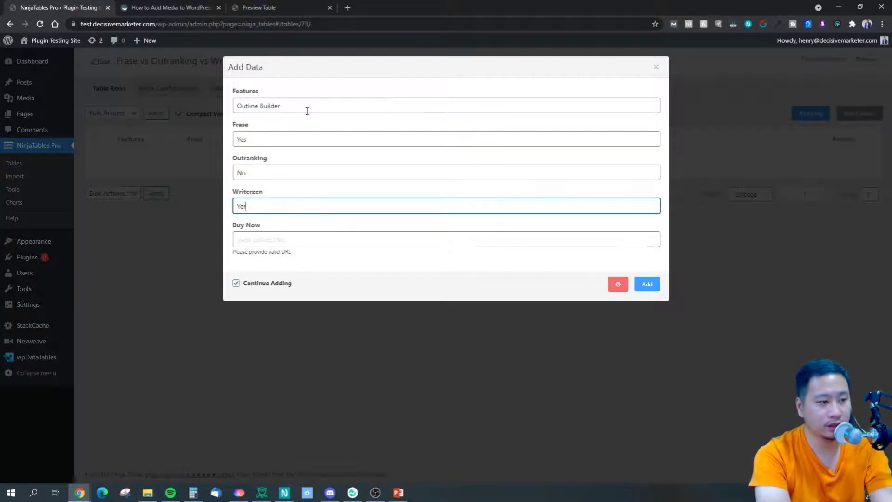
type("es")
key("Tab")
type("h")
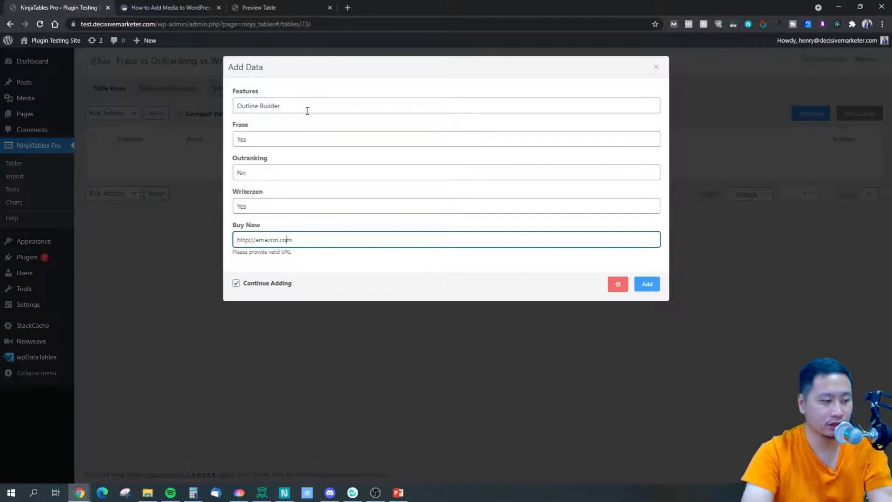
key("Left")
key("Left")
key("Left")
key("Left")
key("Left")
key("Left")
key("Left")
key("Left")
type("s")
key("ctrl+a")
key("ctrl+c")
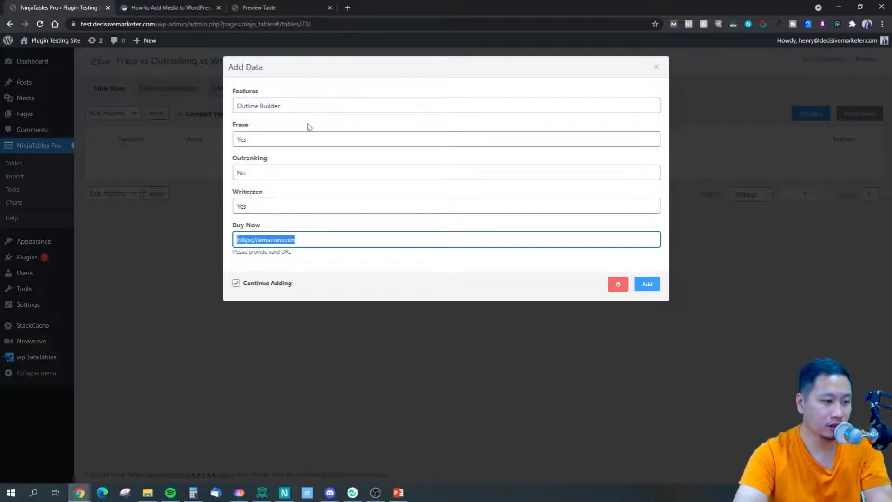
left_click(647, 284)
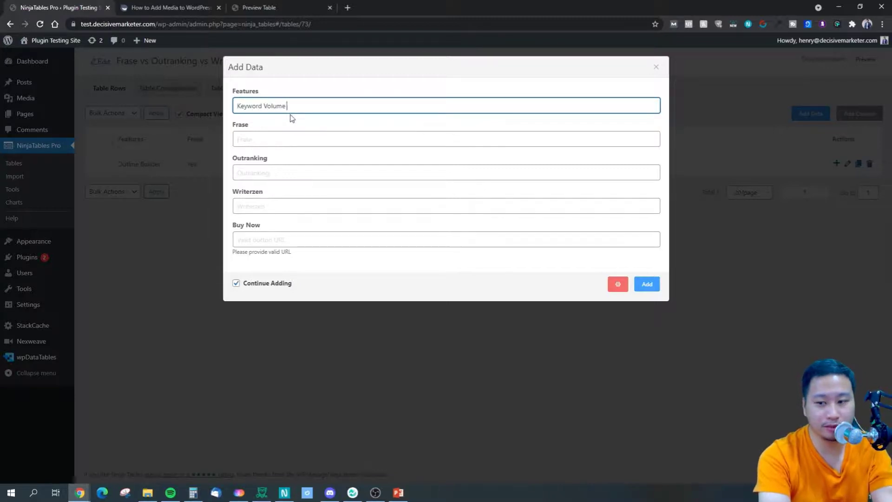
Add the Keyword Volume Data row: Frase No, Outranking Yes, Writerzen No, amazon.com link.
type("at")
key("Tab")
type("Yes")
key("Tab")
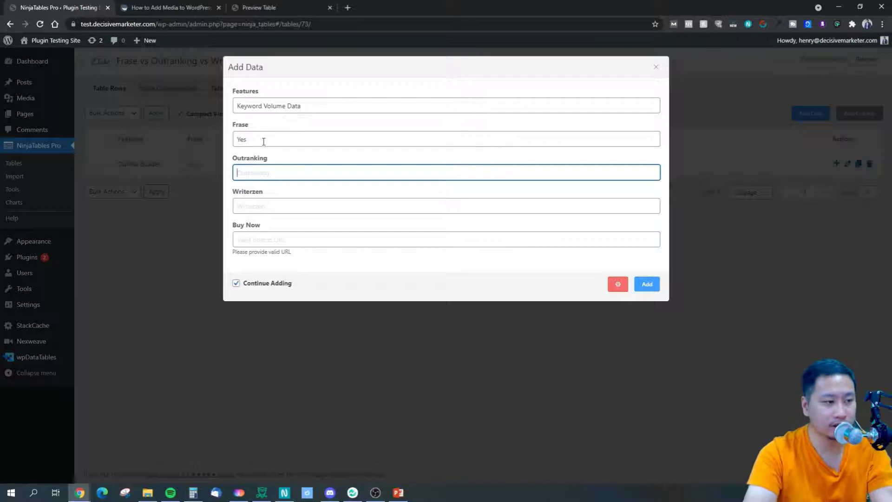
key("shift+Tab")
type("No")
key("Tab")
type("Yes")
key("Tab")
type("Yes")
key("BackSpace")
key("BackSpace")
key("BackSpace")
type("No")
key("Tab")
key("ctrl+v")
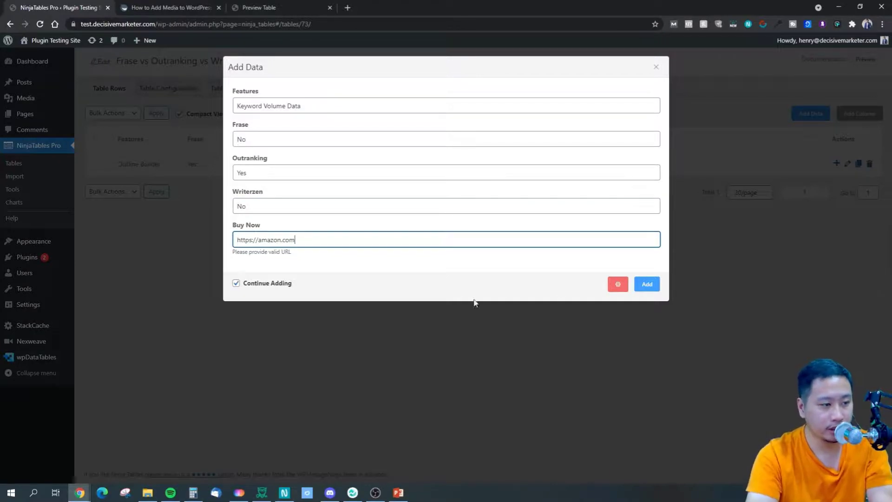
left_click(647, 284)
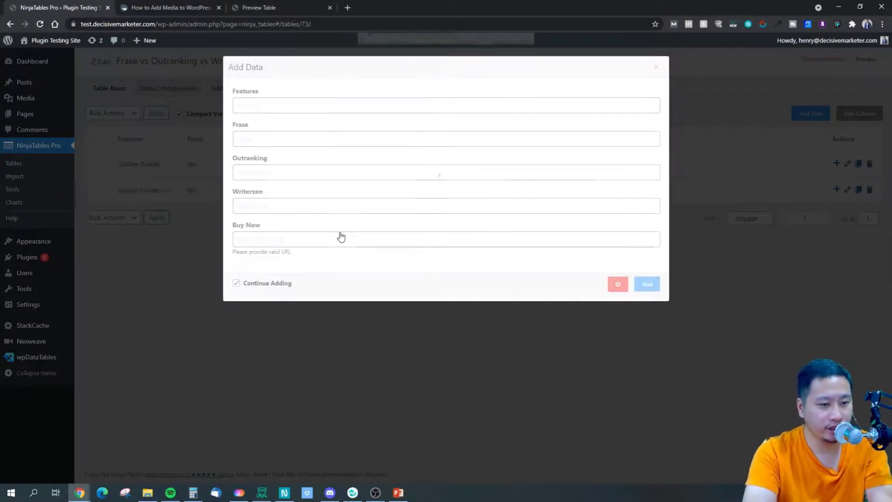
Add the final Title Optimizer row: Frase No, Outranking Yes, Writerzen Yes, amazon.com link.
left_click(276, 110)
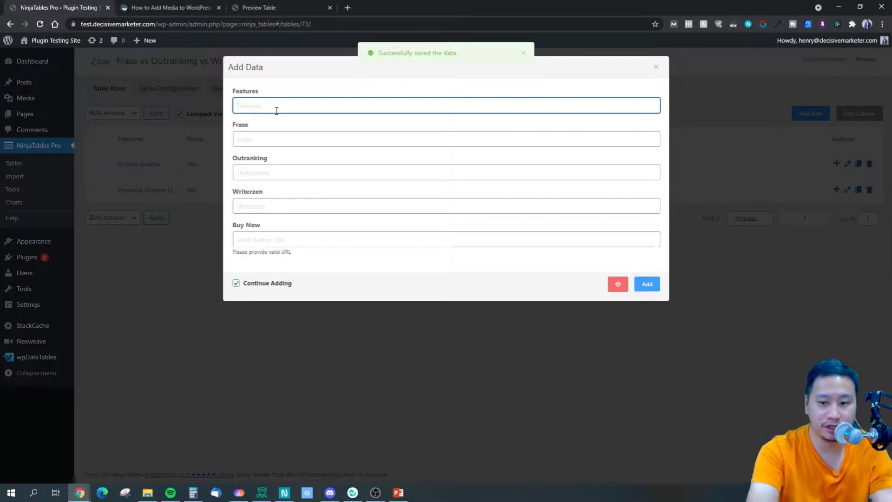
type("Title Optimizer")
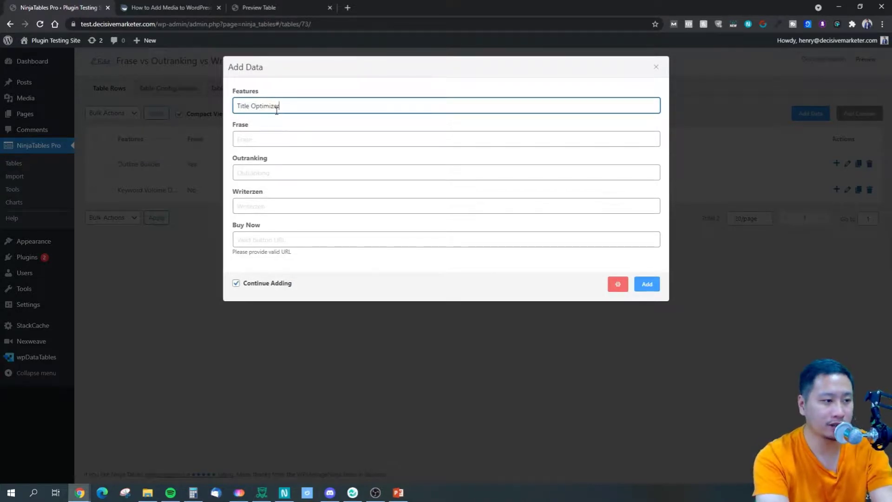
key("Tab")
type("No")
key("Tab")
type("Y")
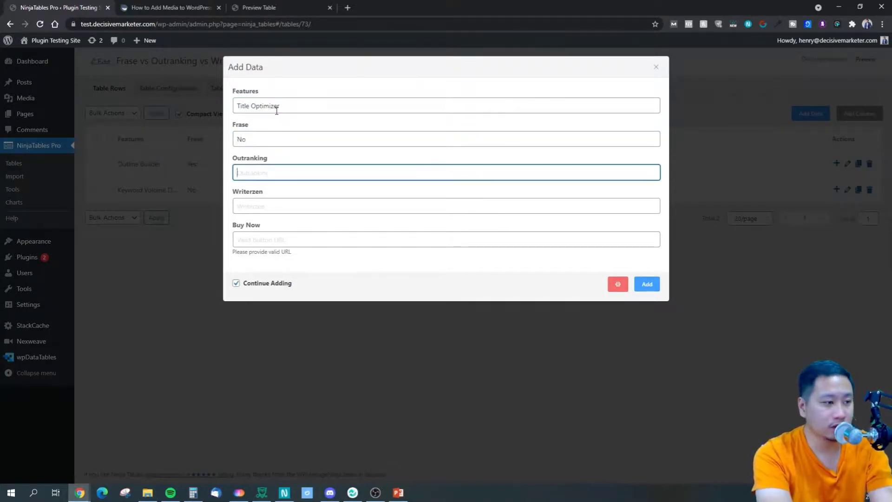
key("Tab")
type("Y")
key("Tab")
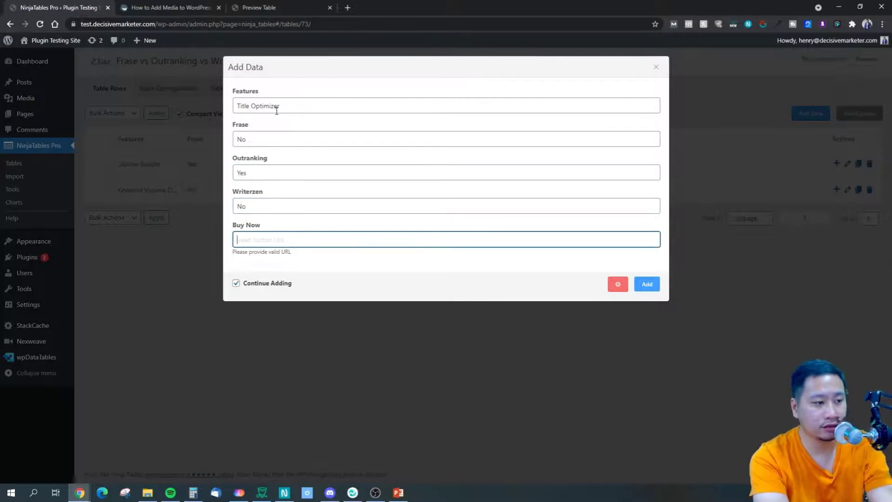
key("ctrl+v")
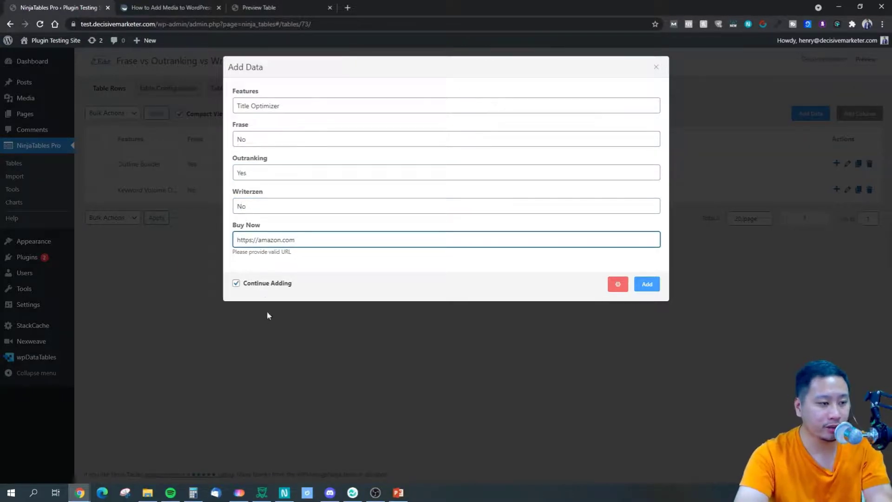
left_click(261, 290)
left_click(646, 284)
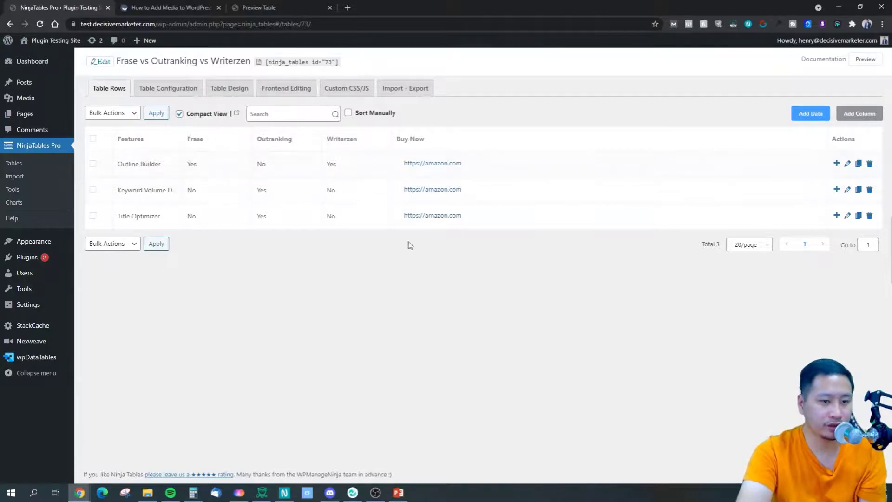
Preview the table to check the green Yes and red No cells, then return to the editor.
left_click(865, 59)
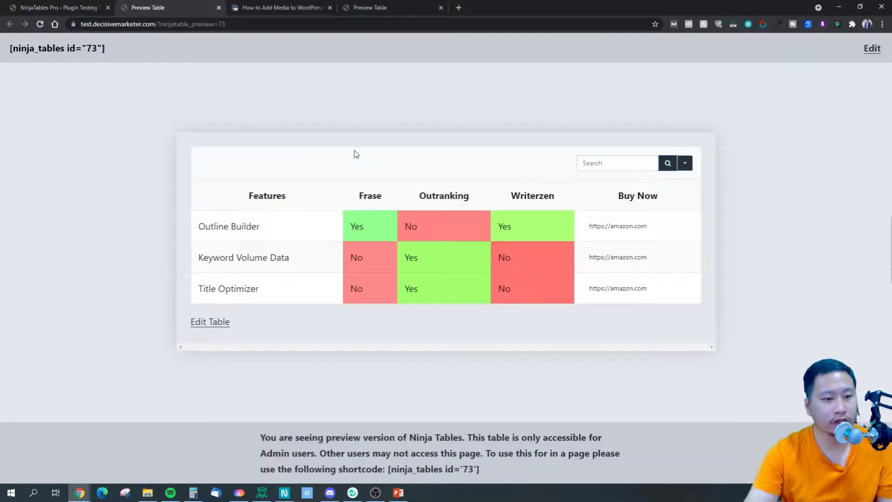
left_click(42, 7)
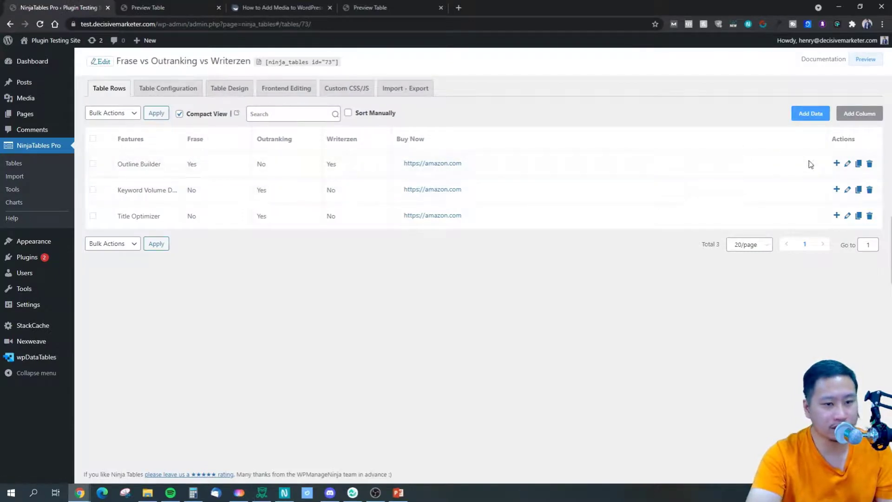
Give the Buy Now column rounded corners and the button label 'Buy Now', keeping Button/Link type.
left_click(431, 142)
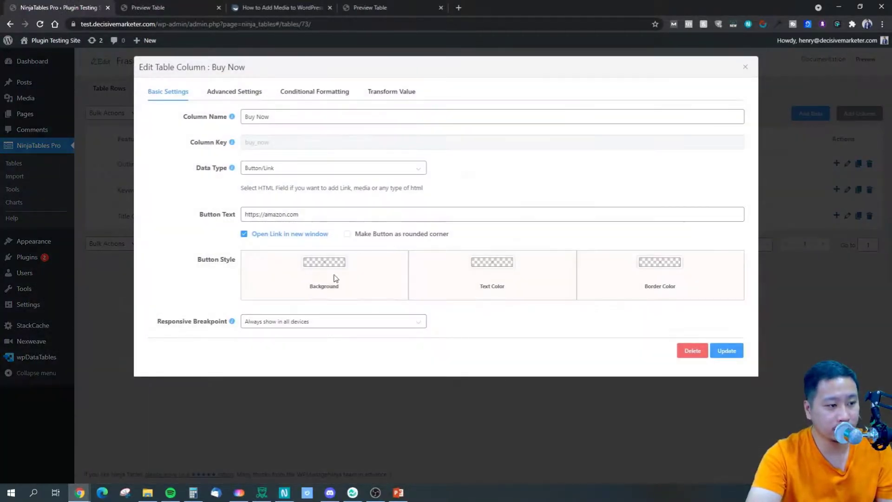
left_click(373, 238)
left_click(325, 212)
triple_click(292, 214)
type("Buy Now")
left_click(311, 170)
left_click(311, 169)
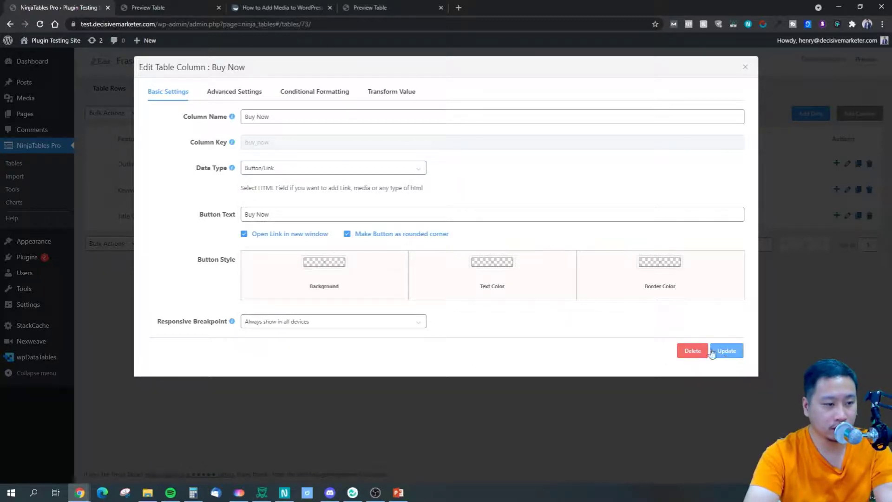
Set the button colours to white text, yellow background and grey border, and save the column.
left_click(330, 263)
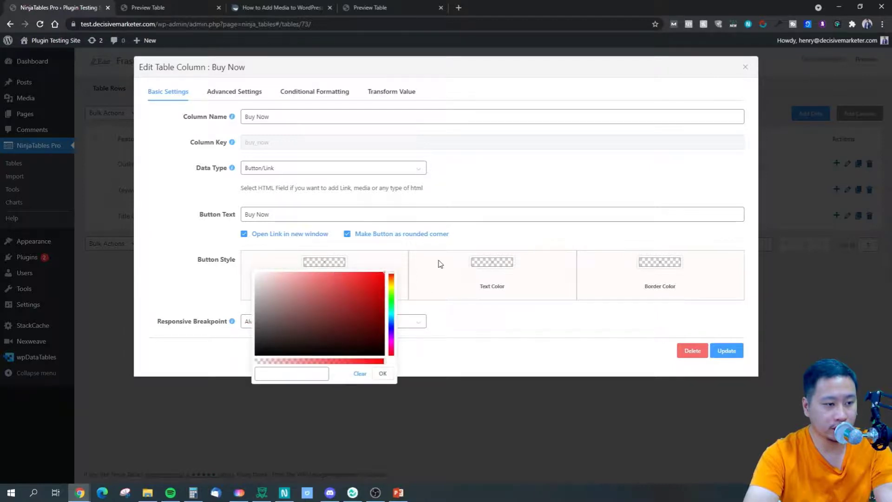
left_click(437, 264)
left_click(491, 261)
left_click_drag(449, 300, 328, 250)
left_click(316, 269)
left_click_drag(390, 292, 392, 288)
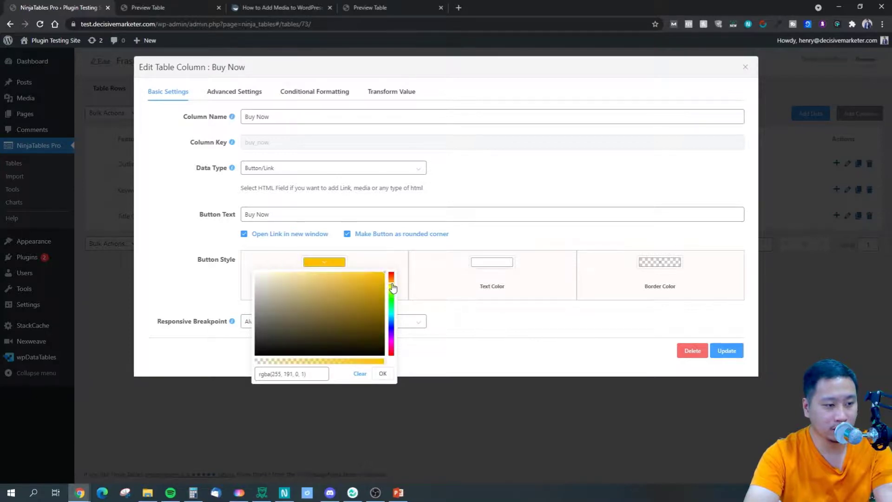
left_click(517, 337)
left_click(666, 263)
left_click_drag(630, 303, 588, 319)
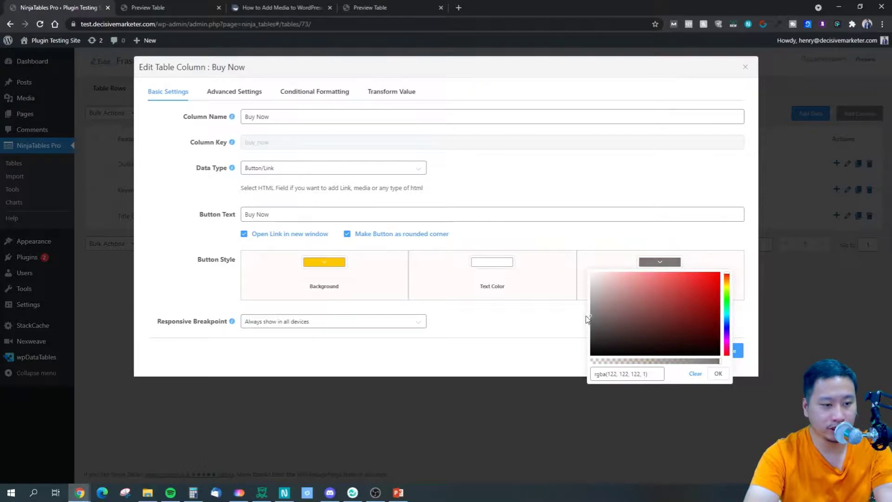
left_click(714, 246)
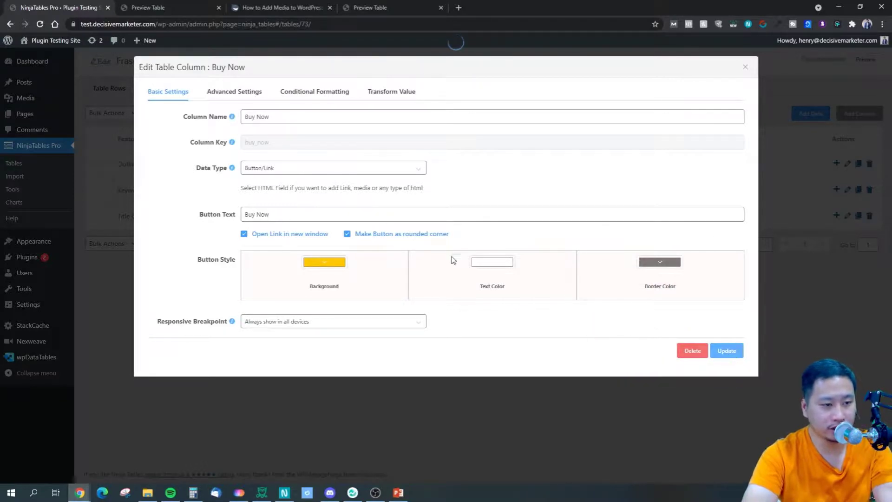
left_click(726, 350)
Reload the table preview to show the new yellow Buy Now buttons.
left_click(193, 7)
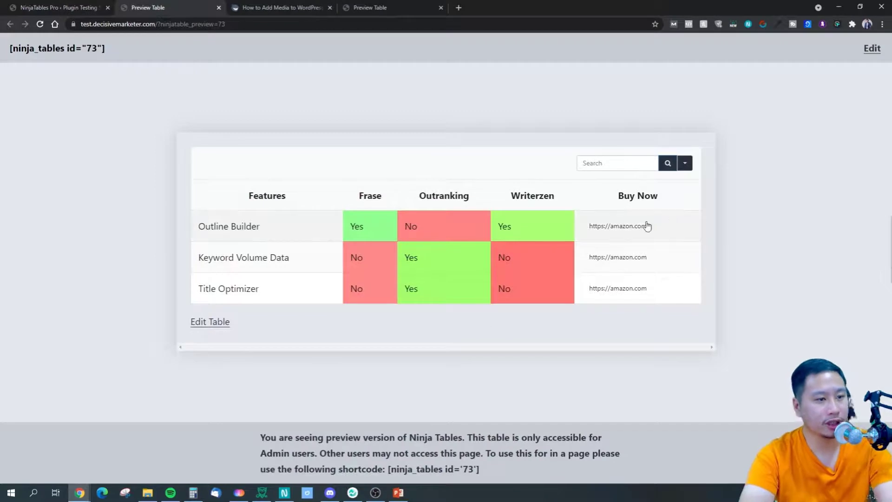
key("F5")
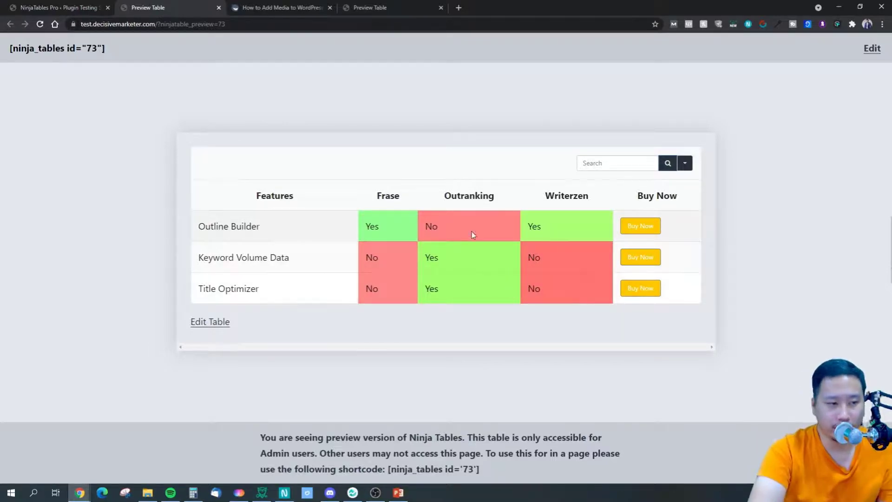
double_click(368, 226)
left_click(365, 226)
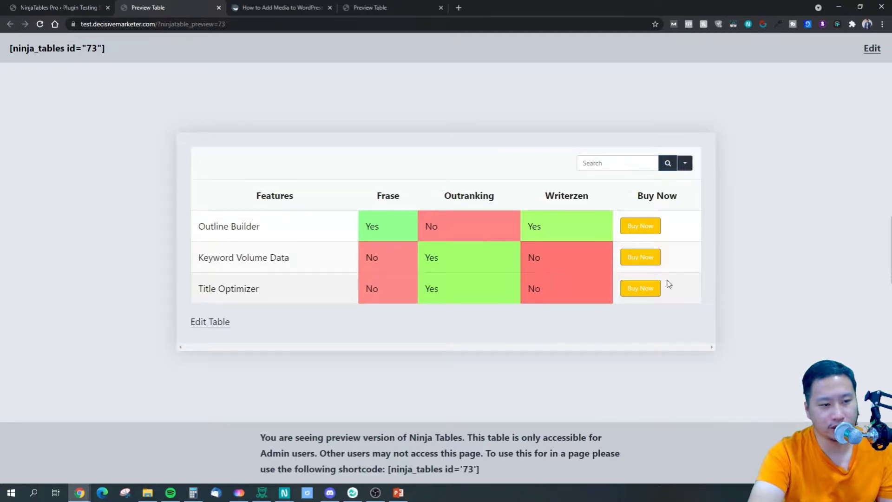
Try the column sorting on Buy Now, Writerzen and Outranking, ending sorted ascending by Frase.
left_click(696, 195)
left_click(610, 197)
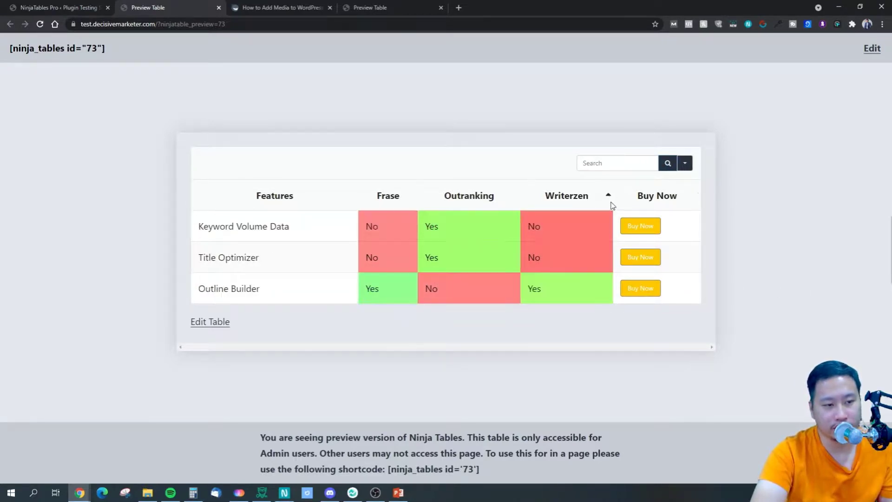
left_click(517, 197)
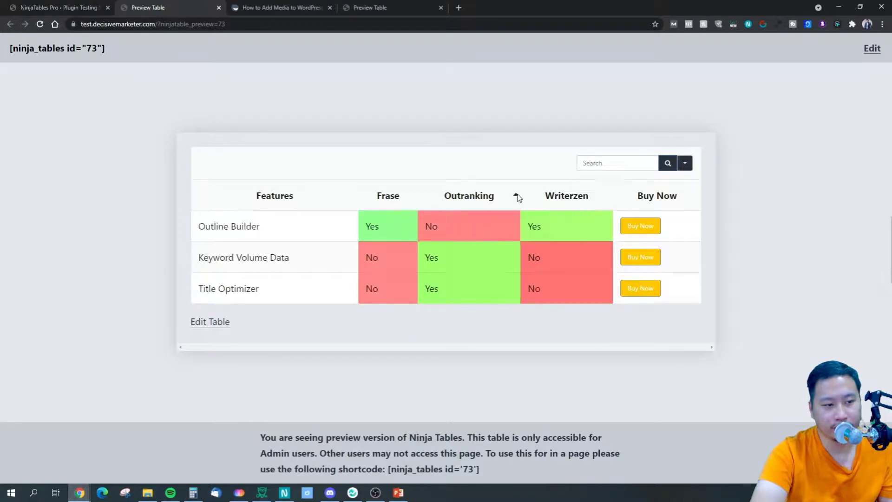
left_click(414, 197)
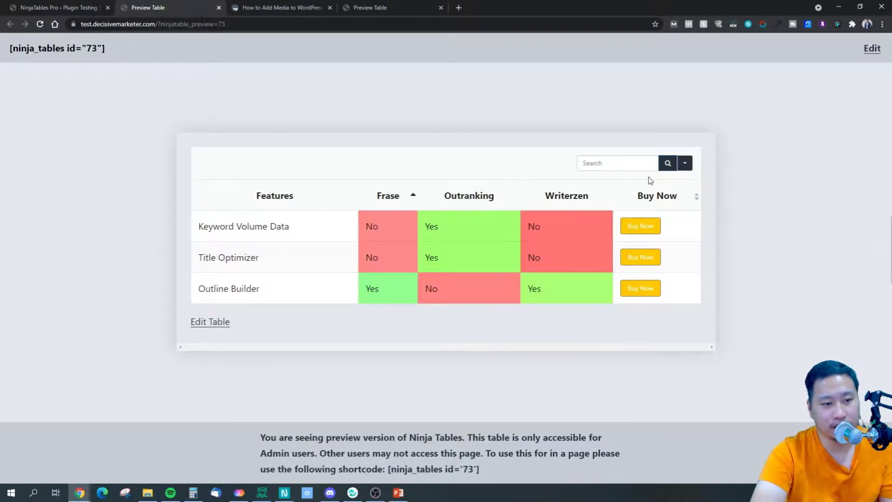
Try the search box and check the Search in column list.
left_click(628, 165)
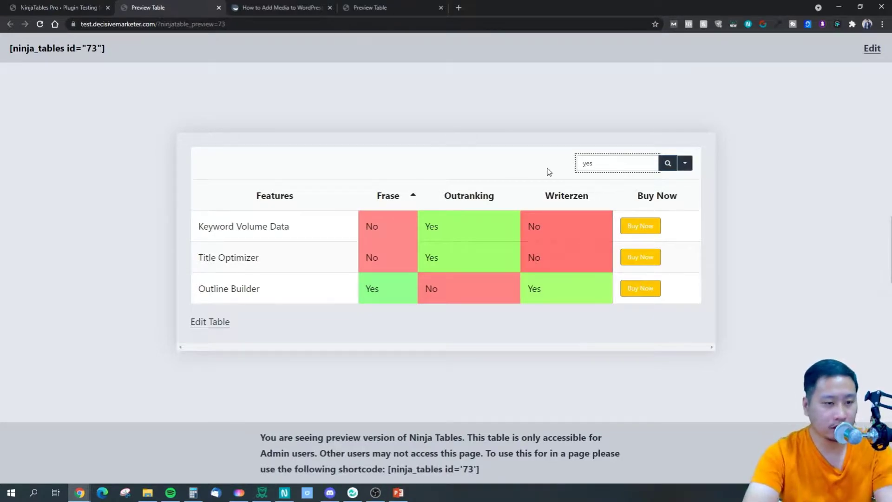
key("BackSpace")
key("BackSpace")
key("BackSpace")
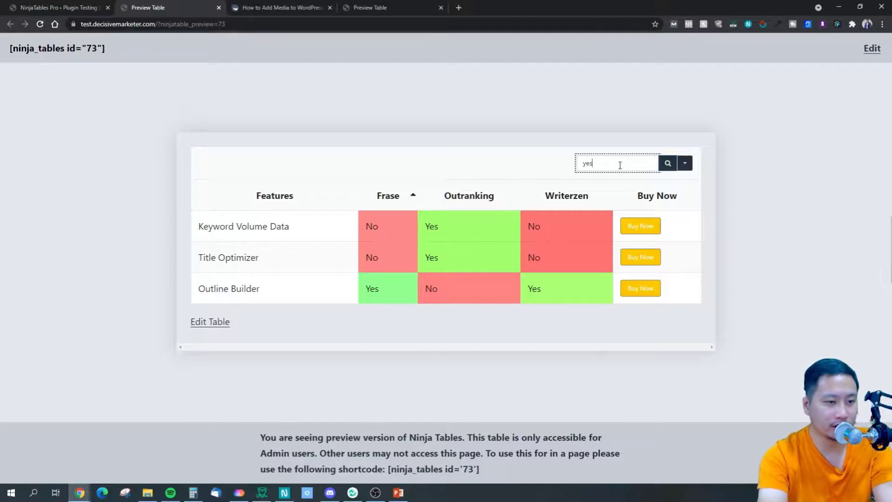
left_click(684, 163)
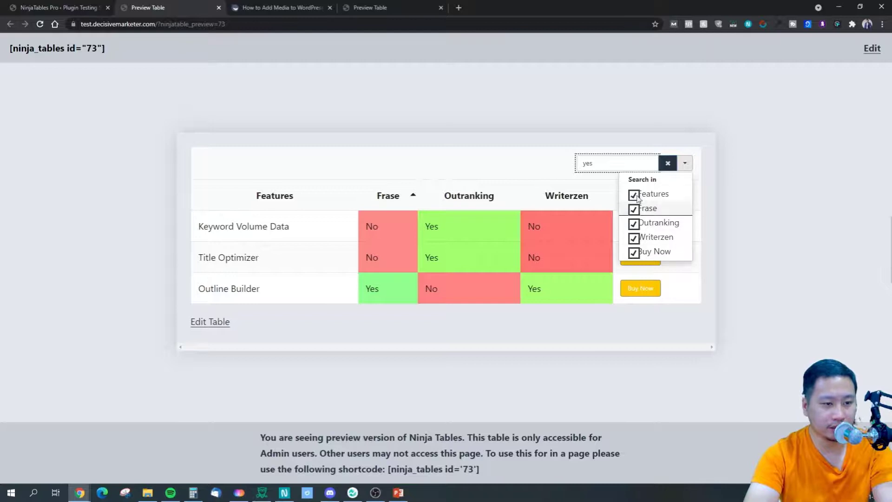
left_click(760, 175)
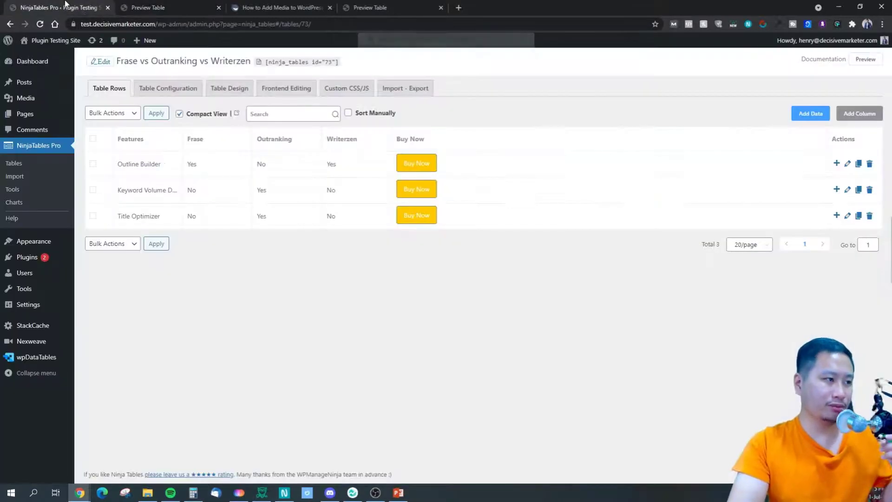
Move the Buy Now column to second place after Features, save, and reload the preview to confirm.
left_click(65, 7)
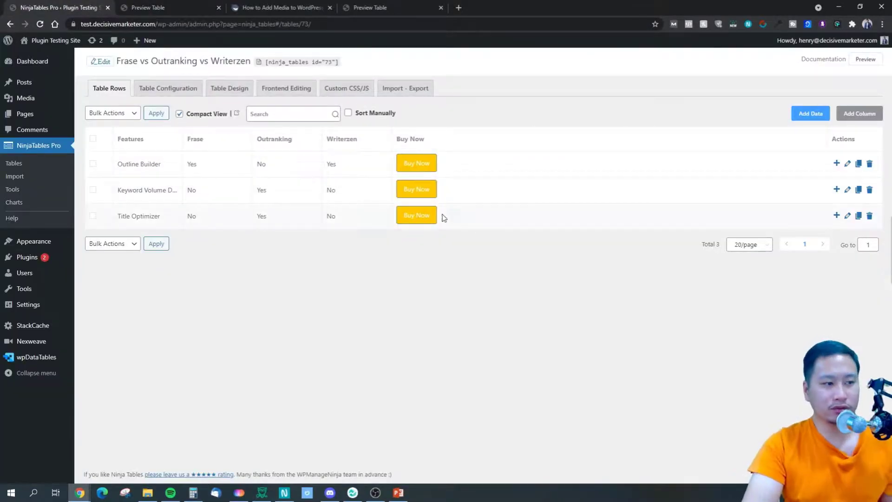
left_click(171, 88)
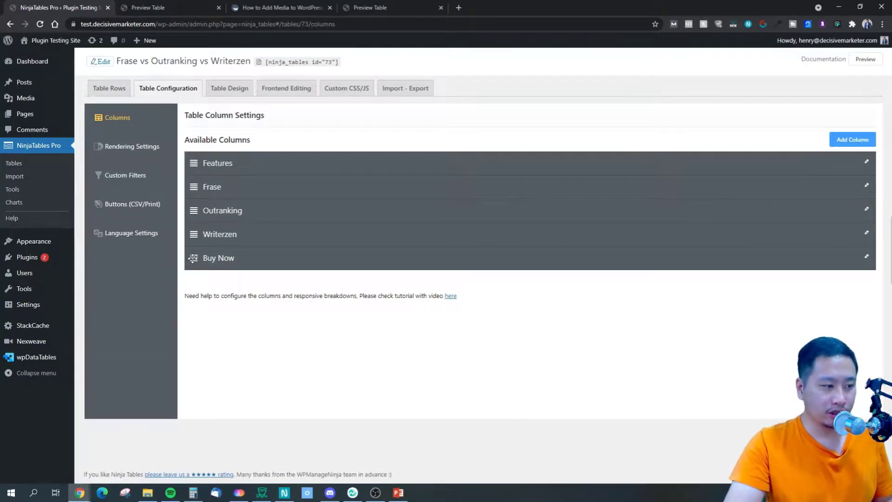
left_click_drag(193, 251, 236, 200)
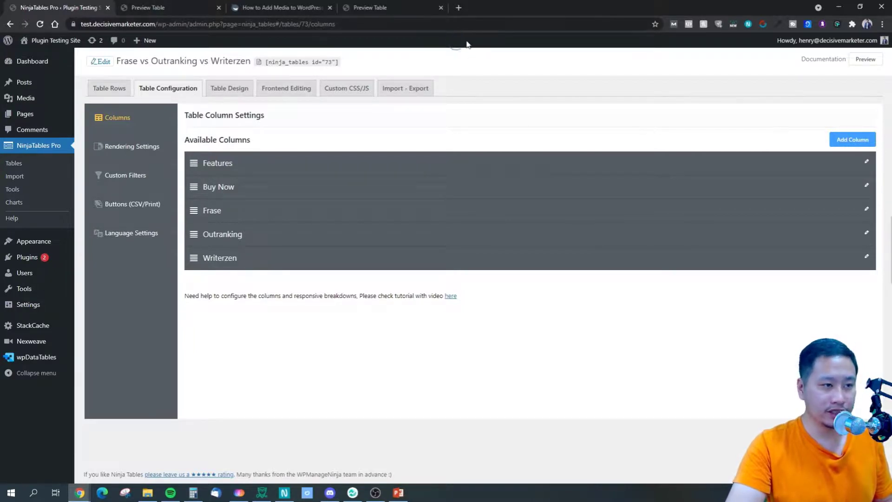
left_click(153, 8)
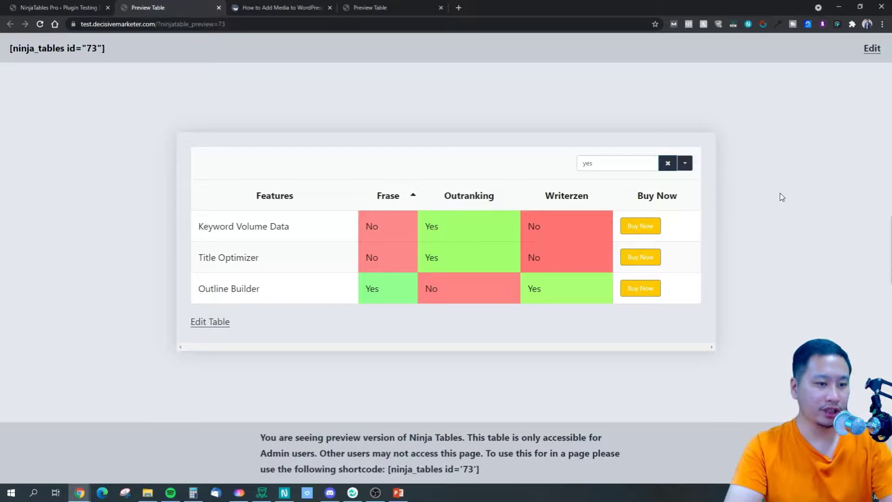
key("F5")
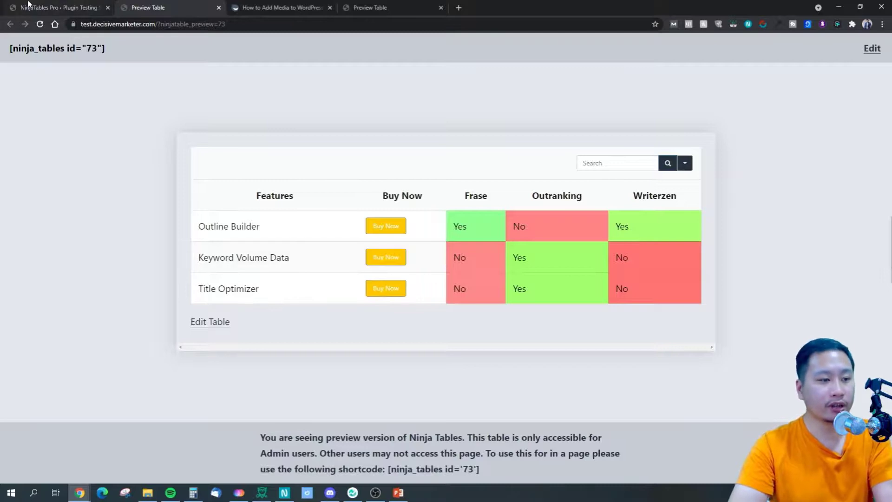
left_click(27, 7)
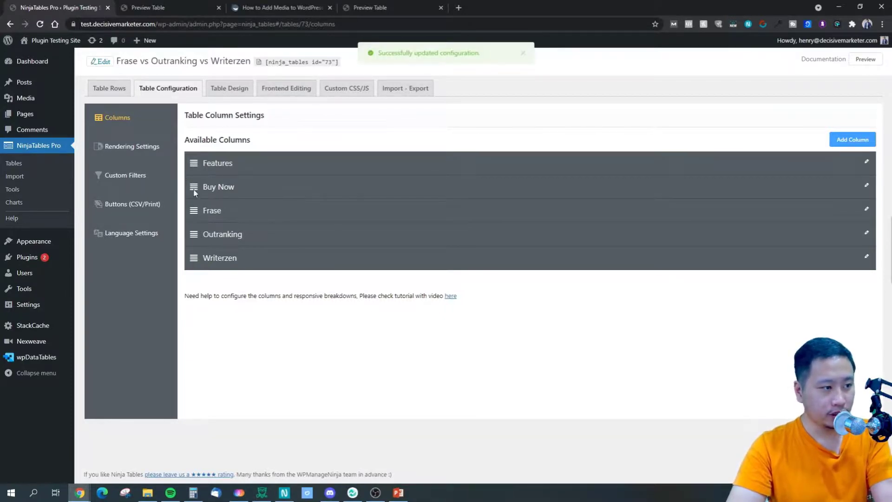
Look through Table Design (Styling, Table Colors, Other), Frontend Editing and Import-Export, then return to Table Rows.
left_click(224, 92)
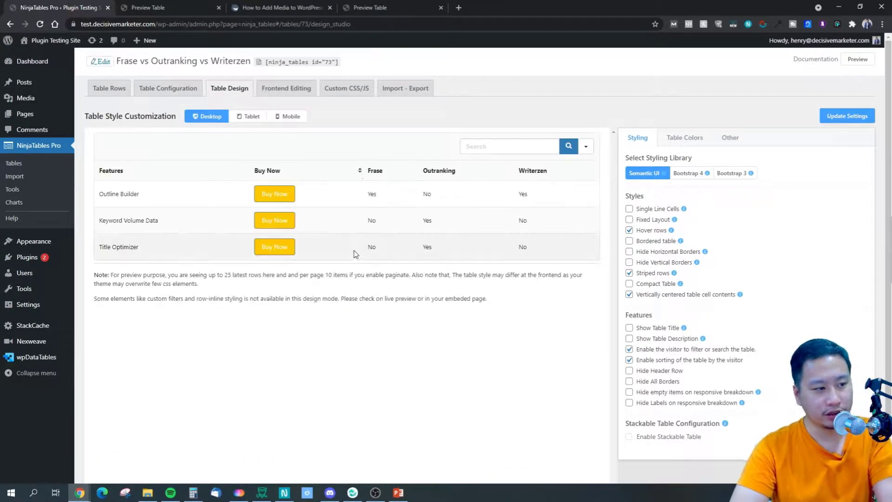
left_click(684, 138)
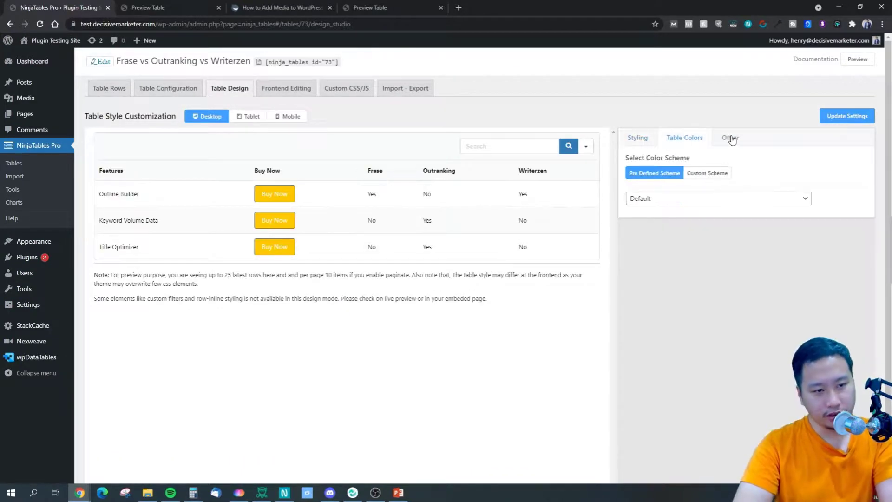
left_click(729, 137)
left_click(638, 142)
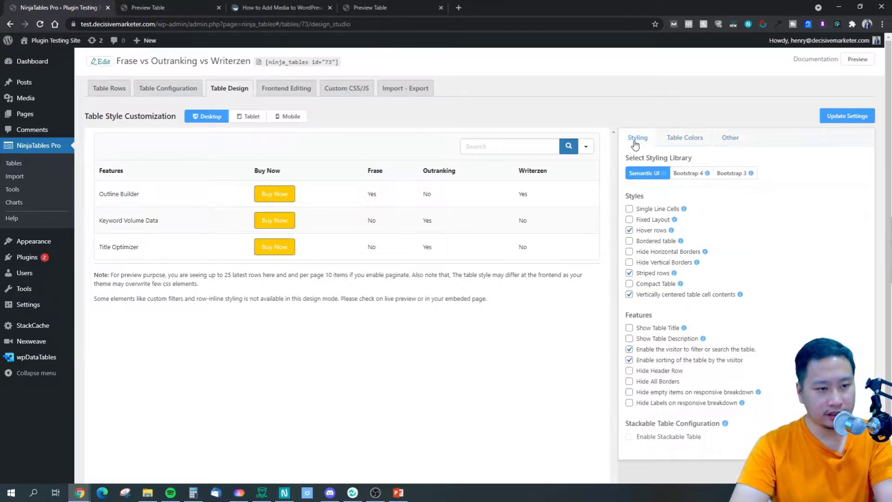
left_click(280, 93)
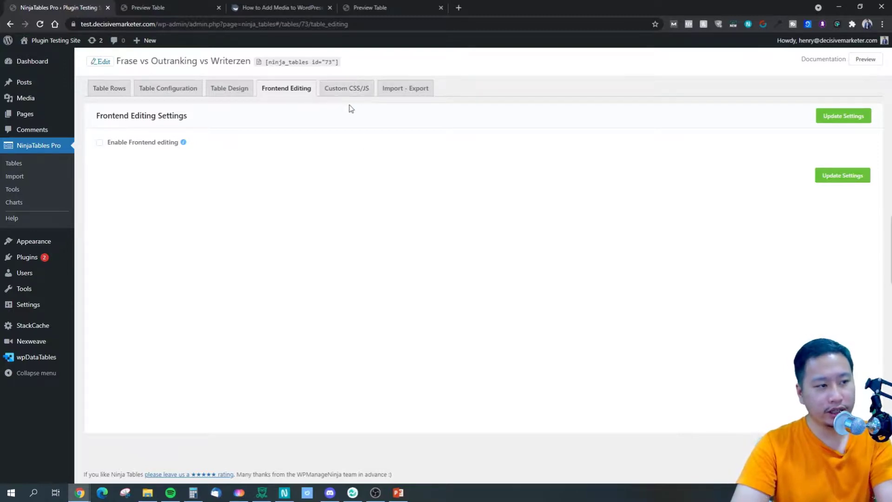
left_click(398, 90)
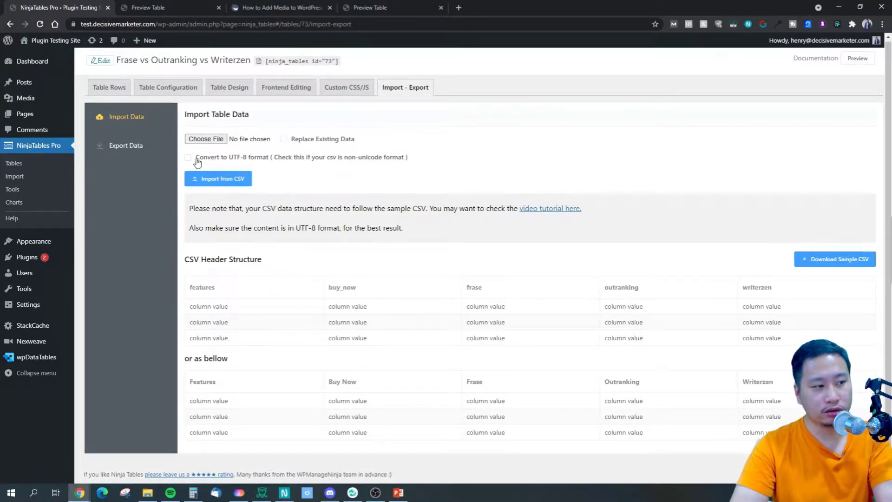
left_click(123, 89)
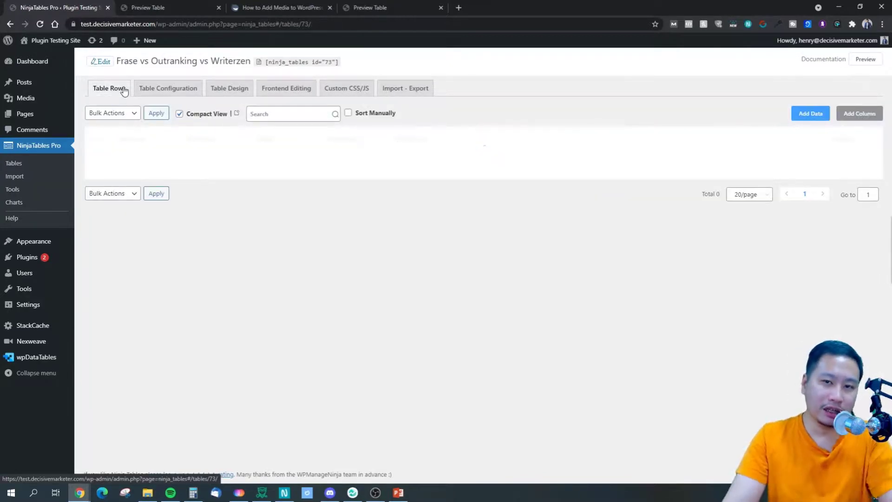